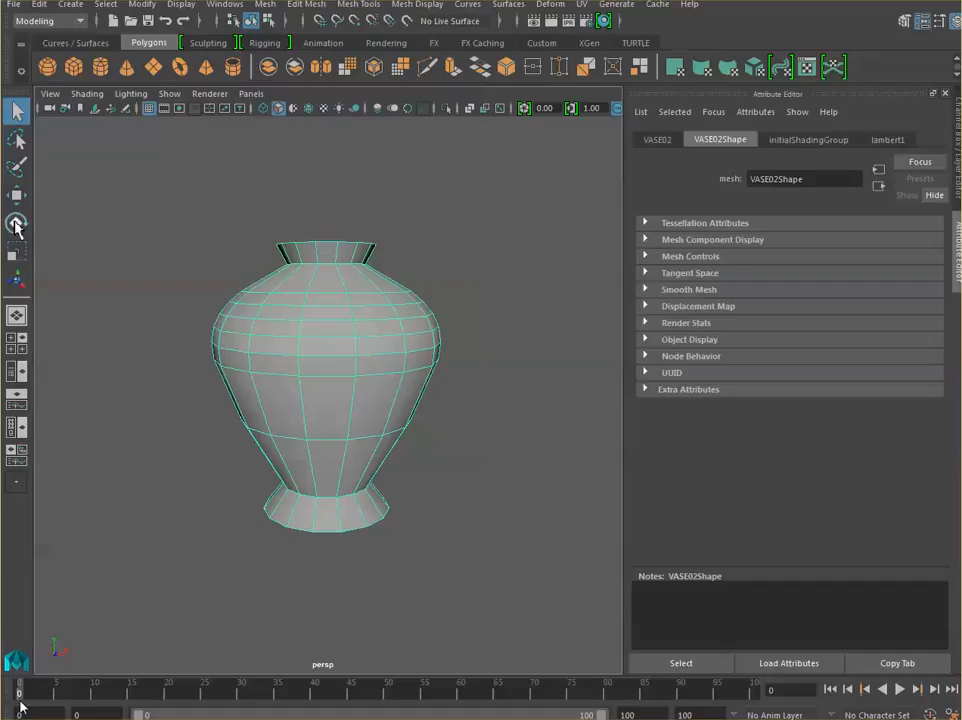
Inspect the vase mesh from several angles, examining the irregular edges on its shoulder and body.
click(16, 222)
drag(243, 402, 361, 419)
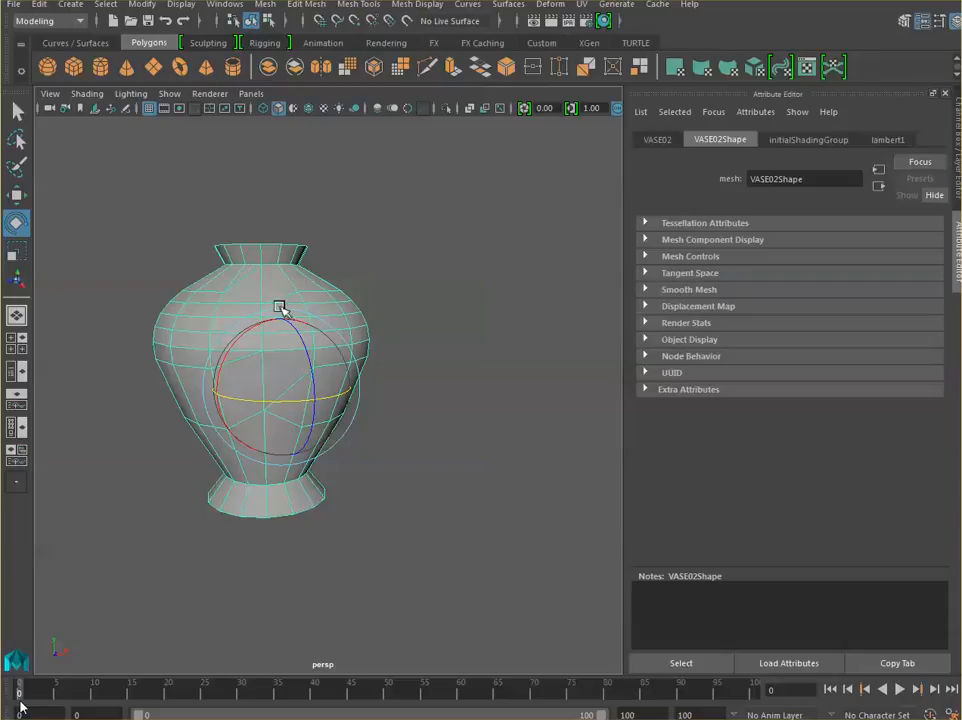
alt+drag(296, 320, 343, 355)
scroll(333, 358, up, 3)
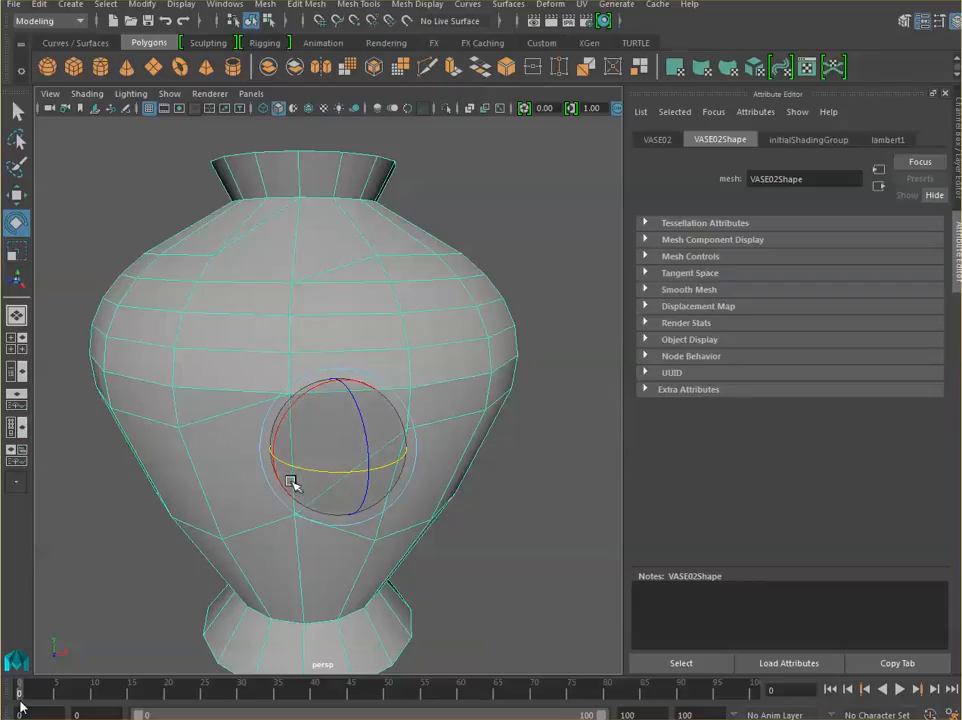
alt+drag(309, 466, 448, 467)
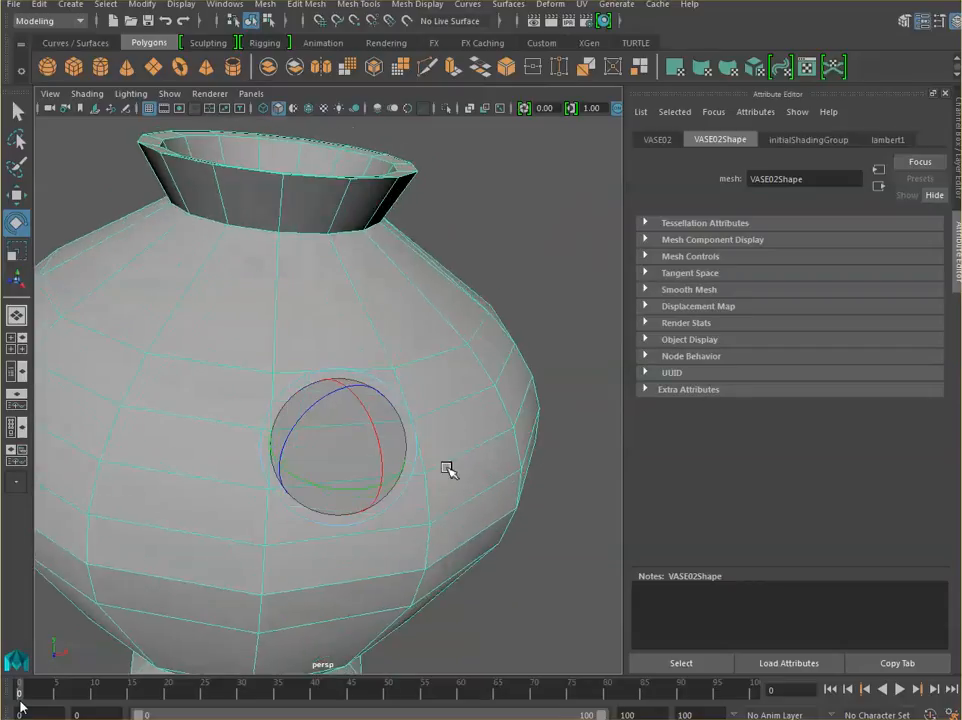
alt+right_drag(448, 467, 413, 471)
alt+drag(318, 460, 416, 459)
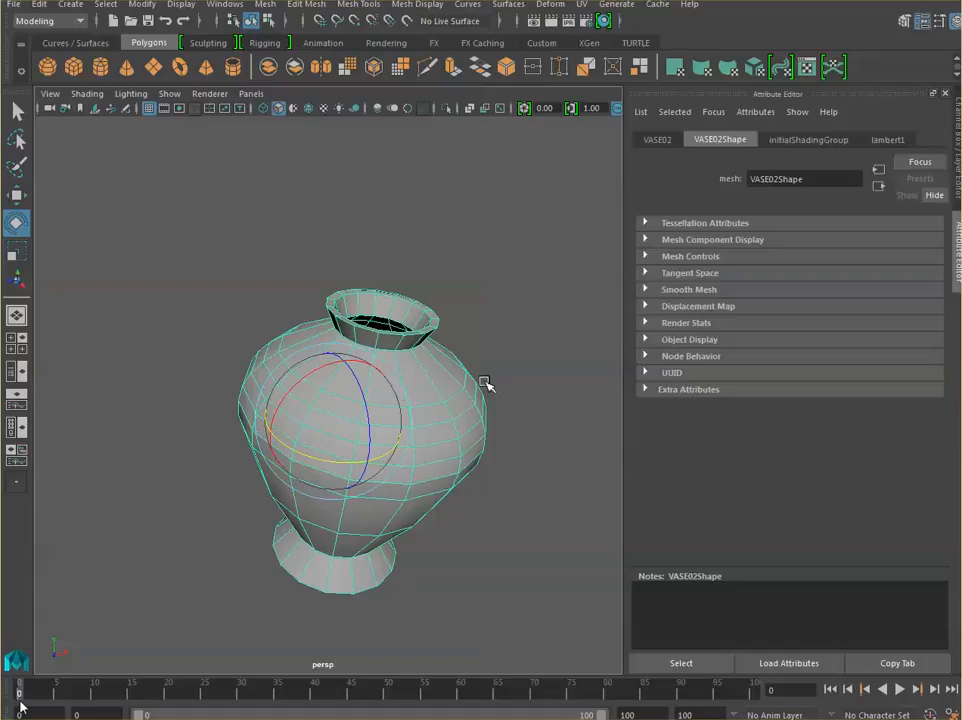
alt+drag(377, 400, 361, 380)
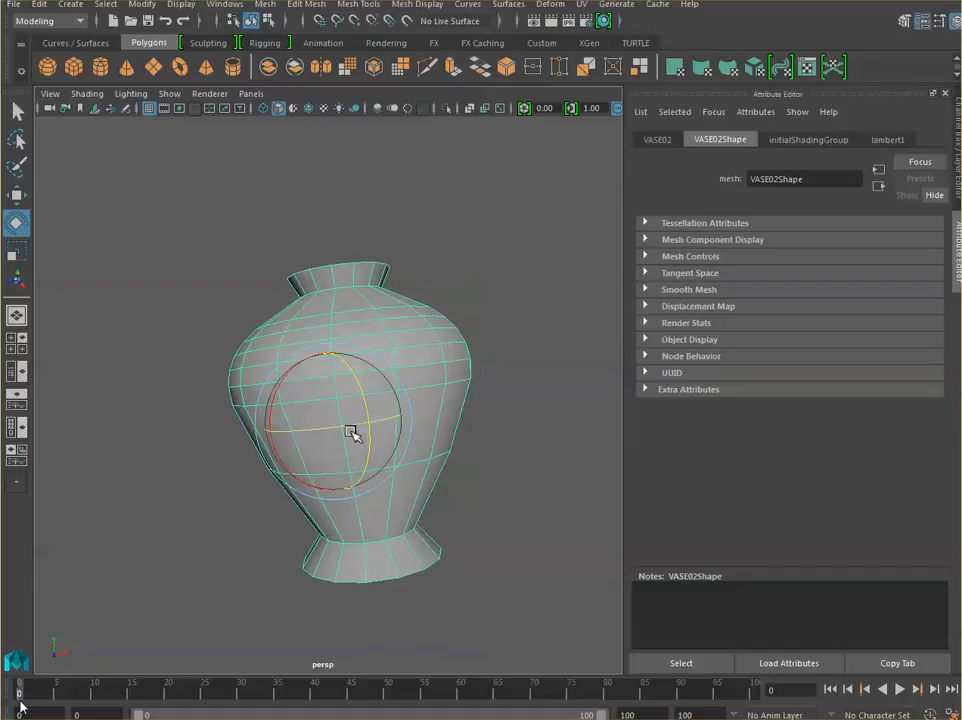
alt+drag(352, 447, 338, 428)
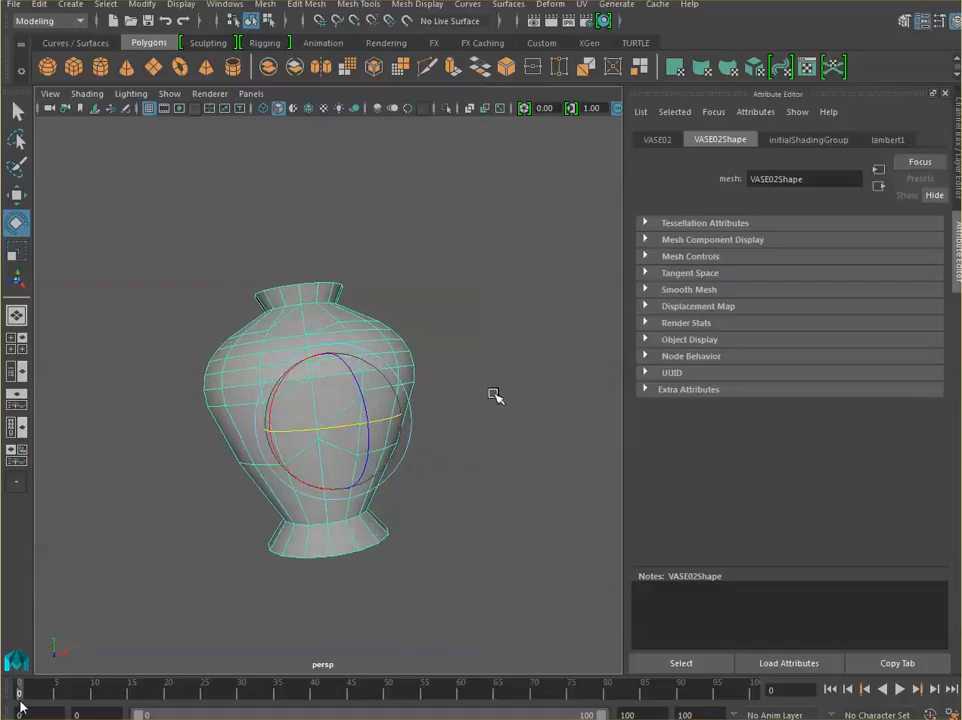
drag(403, 410, 358, 385)
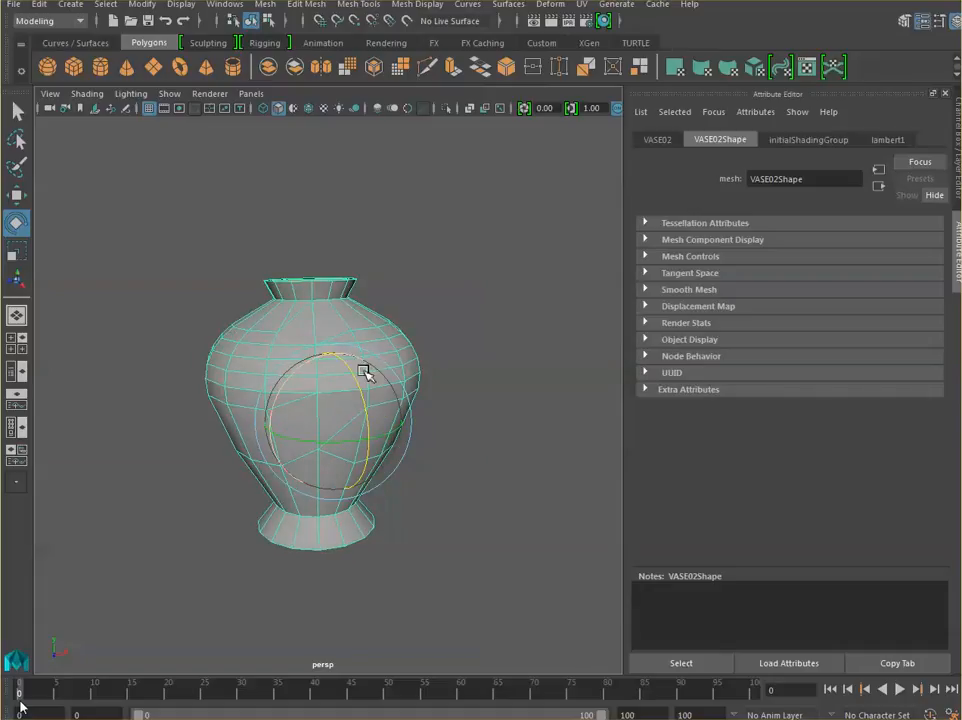
Delete the distorted faces, including the small triangles, on the vase's front shoulder just below the neck.
scroll(365, 376, up, 5)
right_click(334, 248)
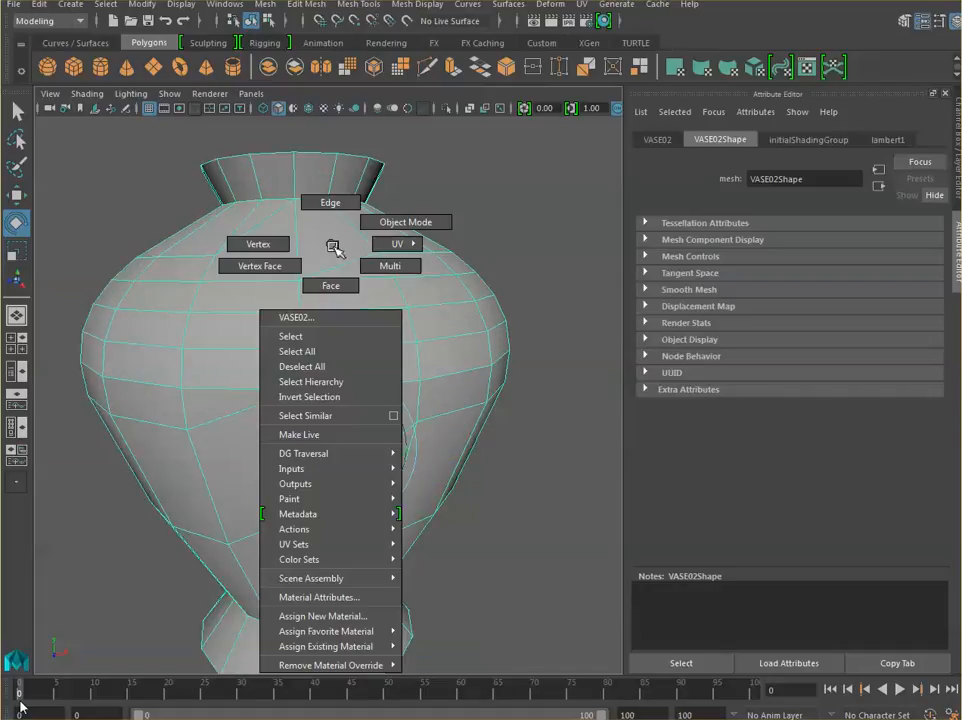
click(330, 285)
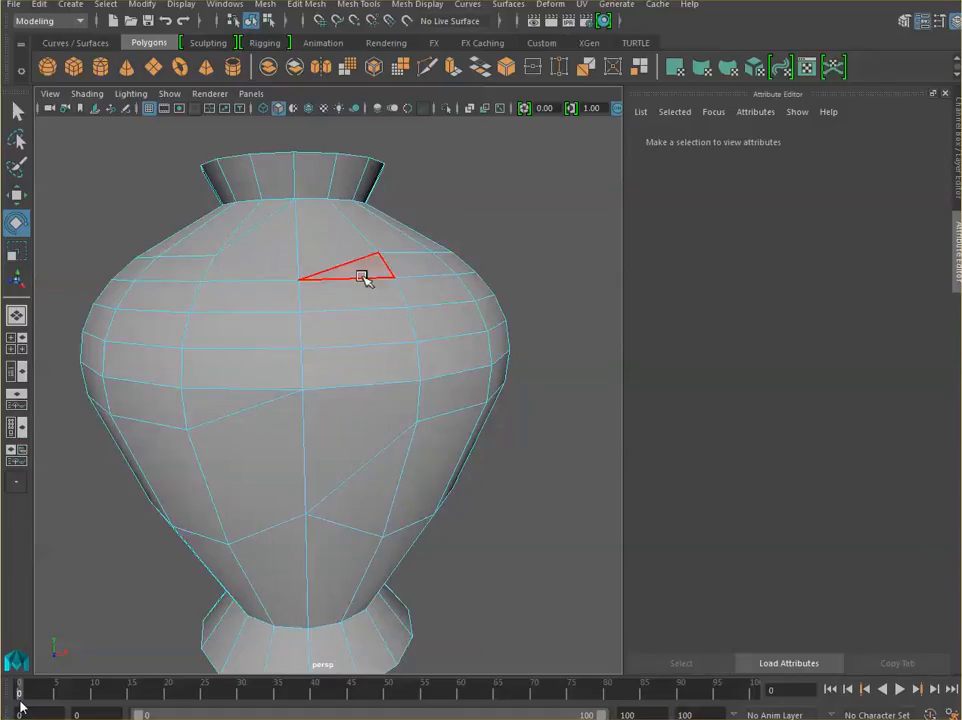
click(362, 277)
key(Delete)
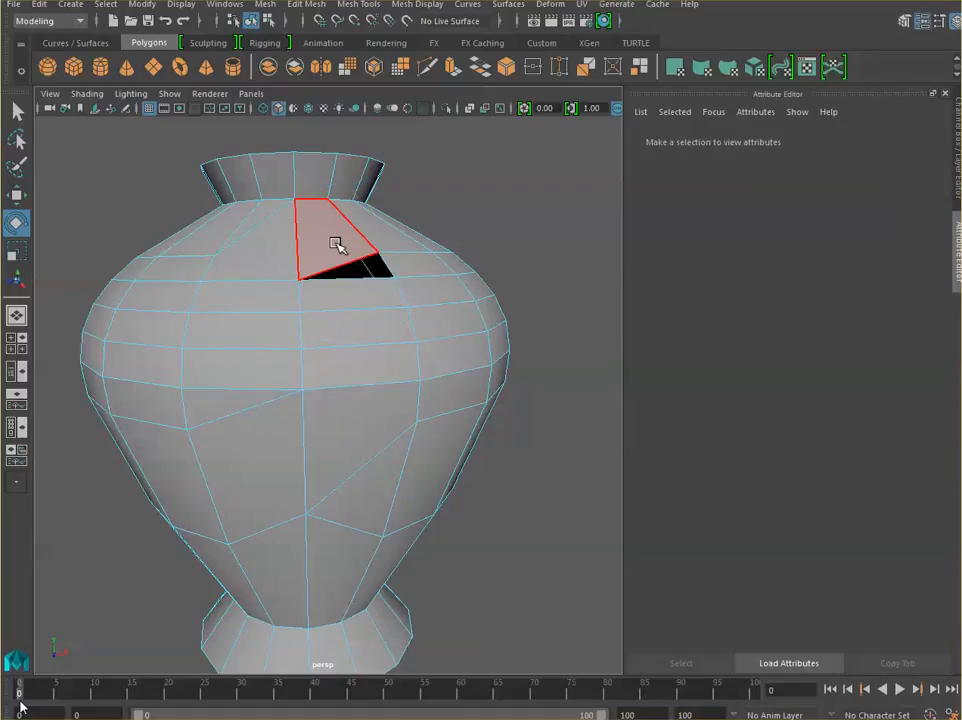
click(337, 243)
key(Delete)
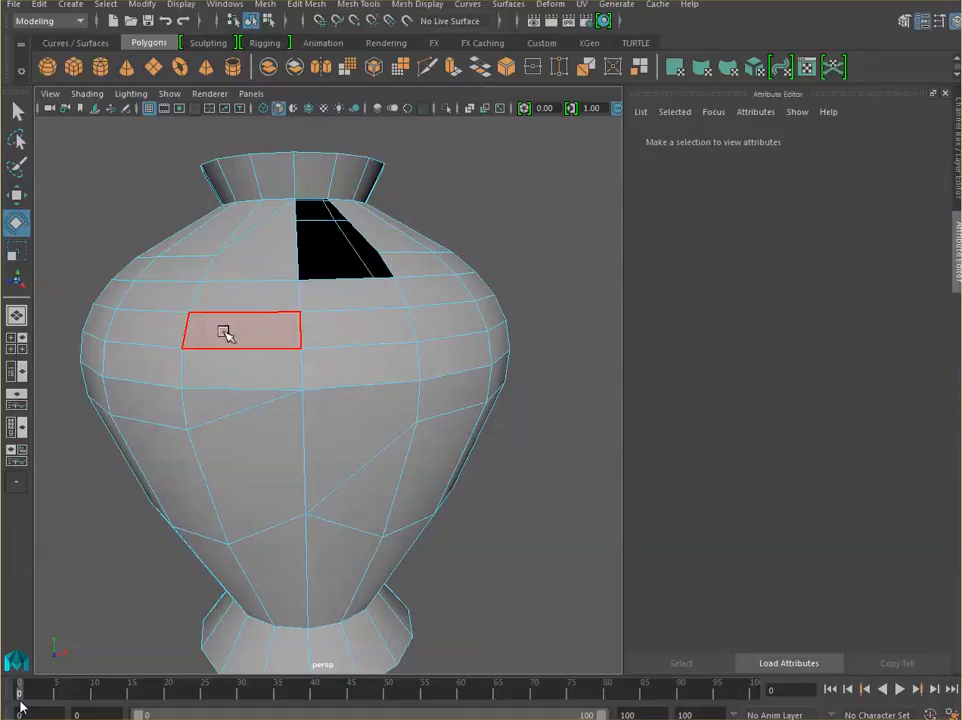
click(273, 258)
key(Delete)
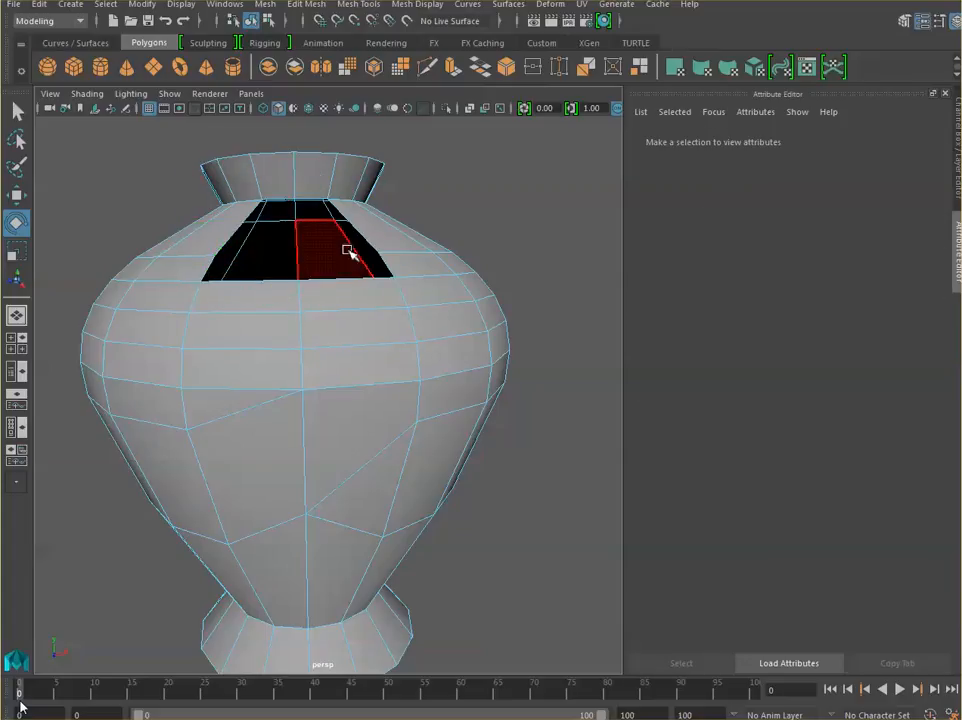
Select the border edges of the opening in the vase's shoulder and close it with Fill Hole.
alt+drag(348, 250, 360, 320)
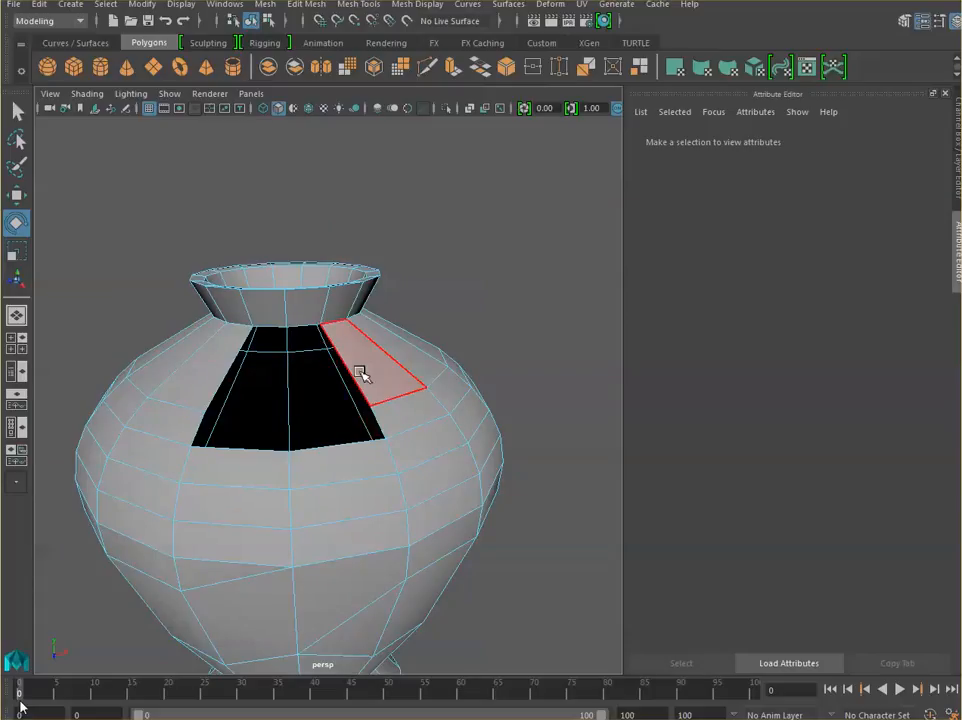
click(357, 374)
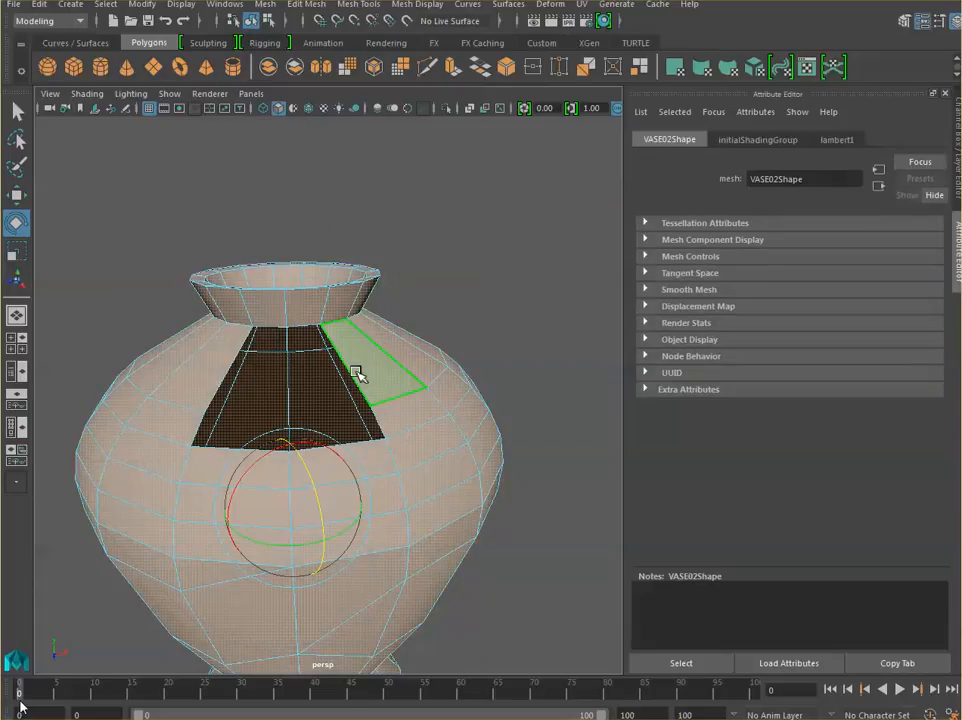
right_click(357, 374)
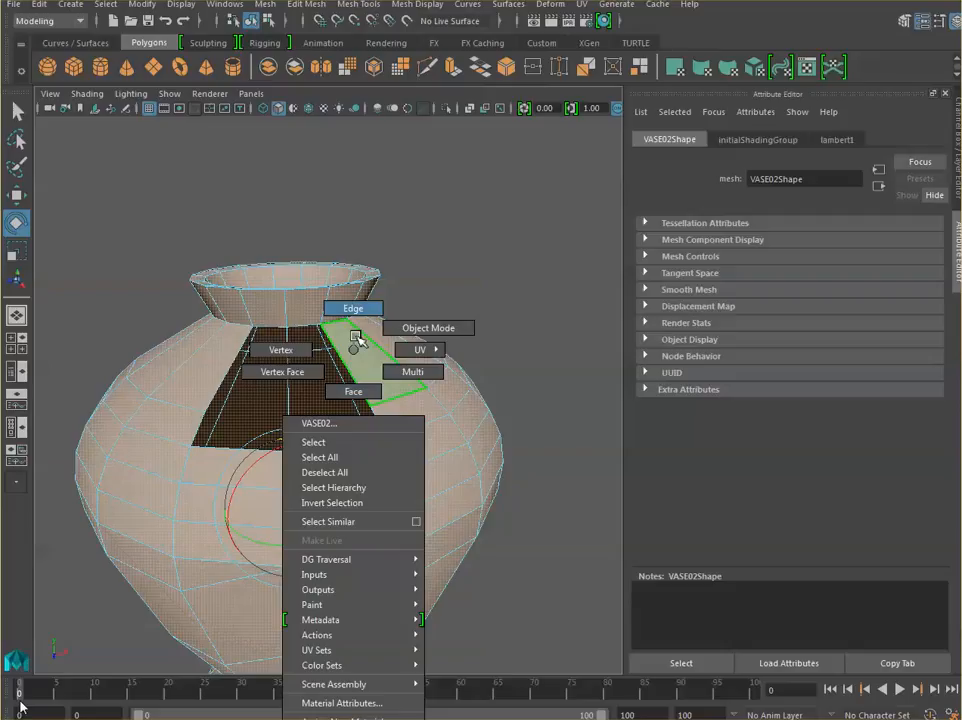
click(356, 328)
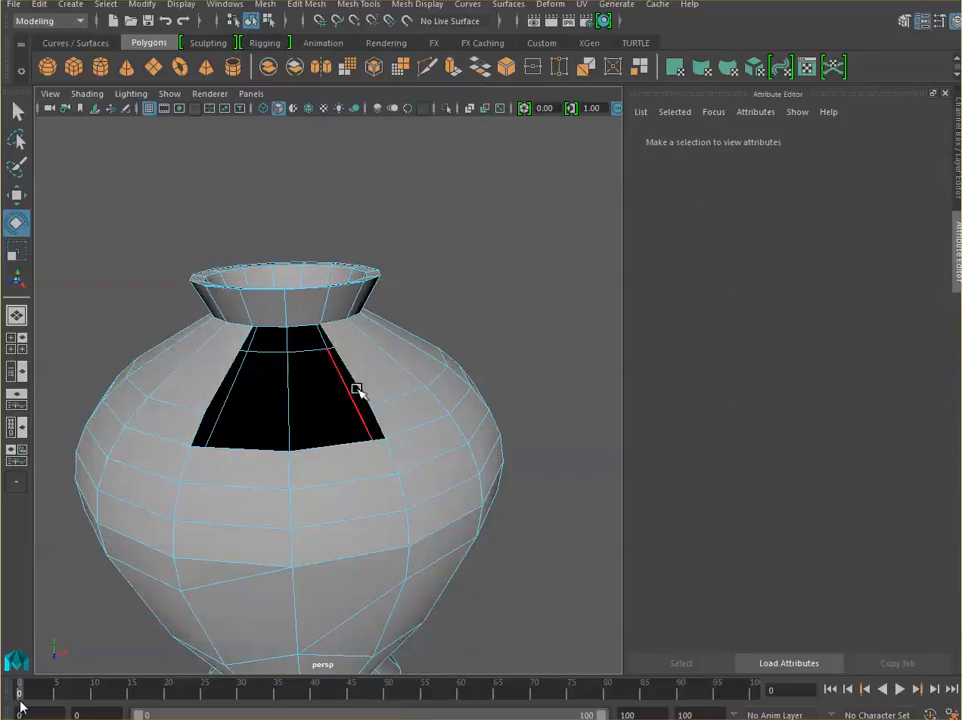
click(264, 456)
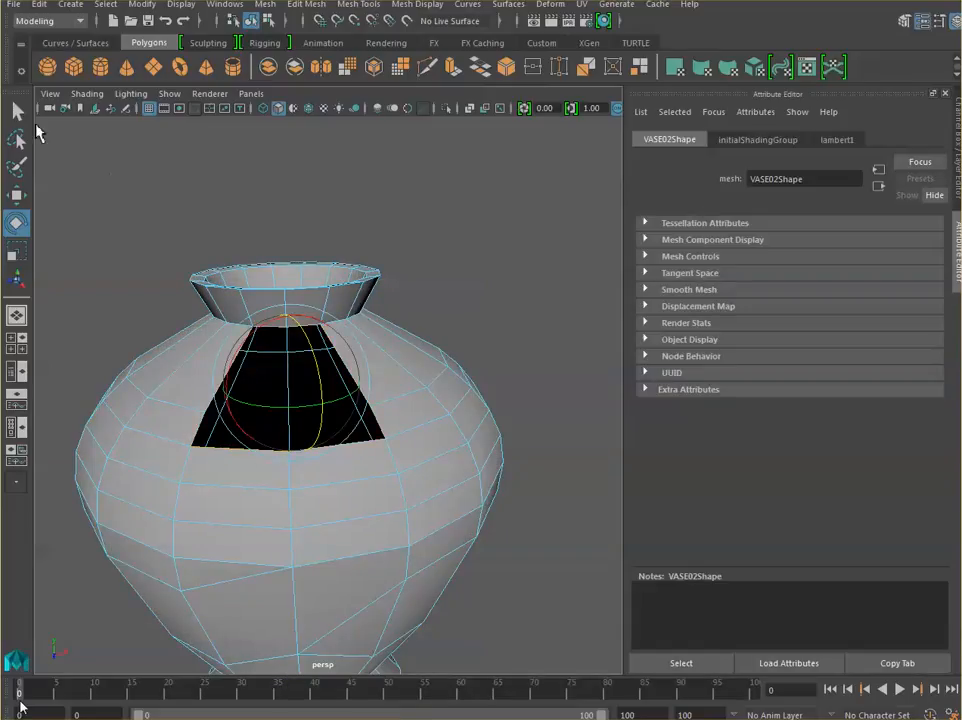
click(17, 111)
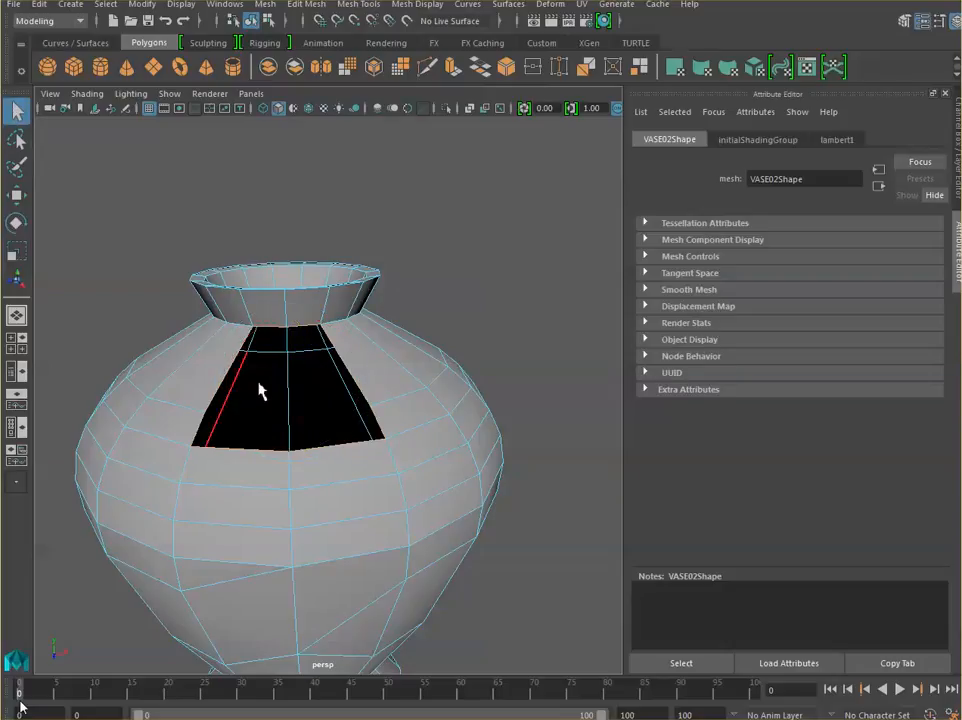
scroll(260, 390, up, 5)
scroll(260, 390, down, 5)
click(266, 6)
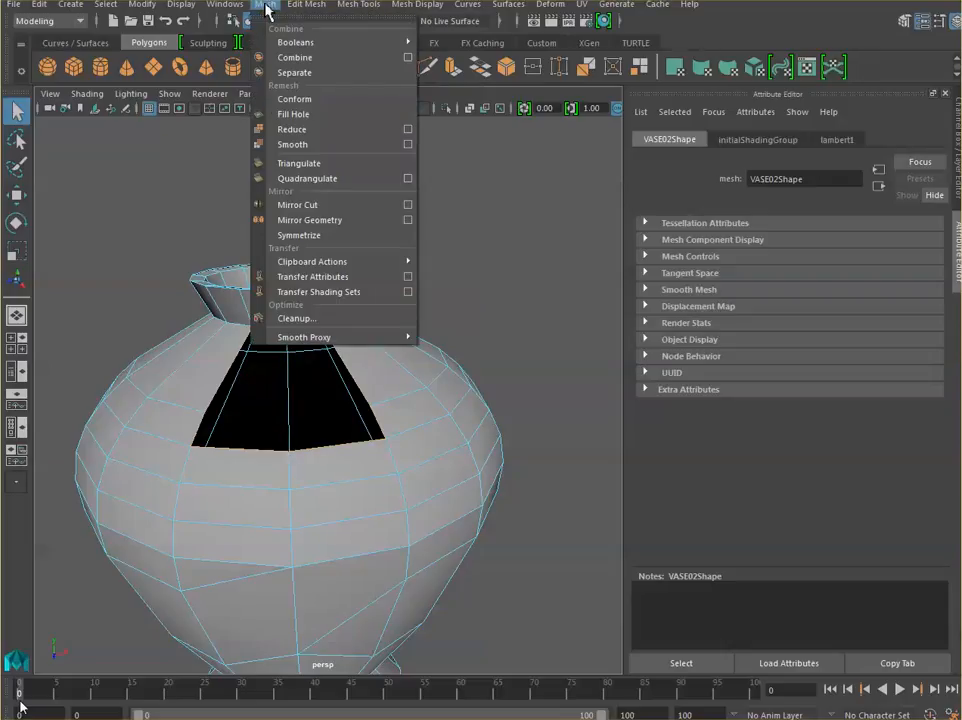
click(294, 114)
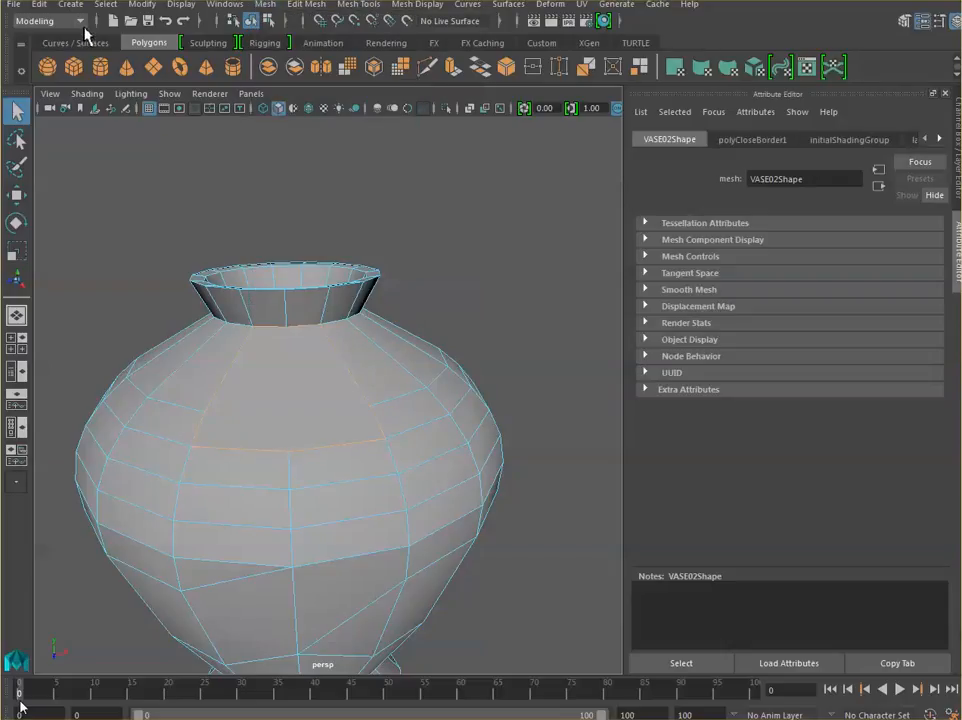
Cut a vertical edge through the middle of the filled shoulder face, from its lower border vertex up to the neck.
click(62, 21)
click(85, 33)
click(428, 68)
click(289, 453)
click(286, 328)
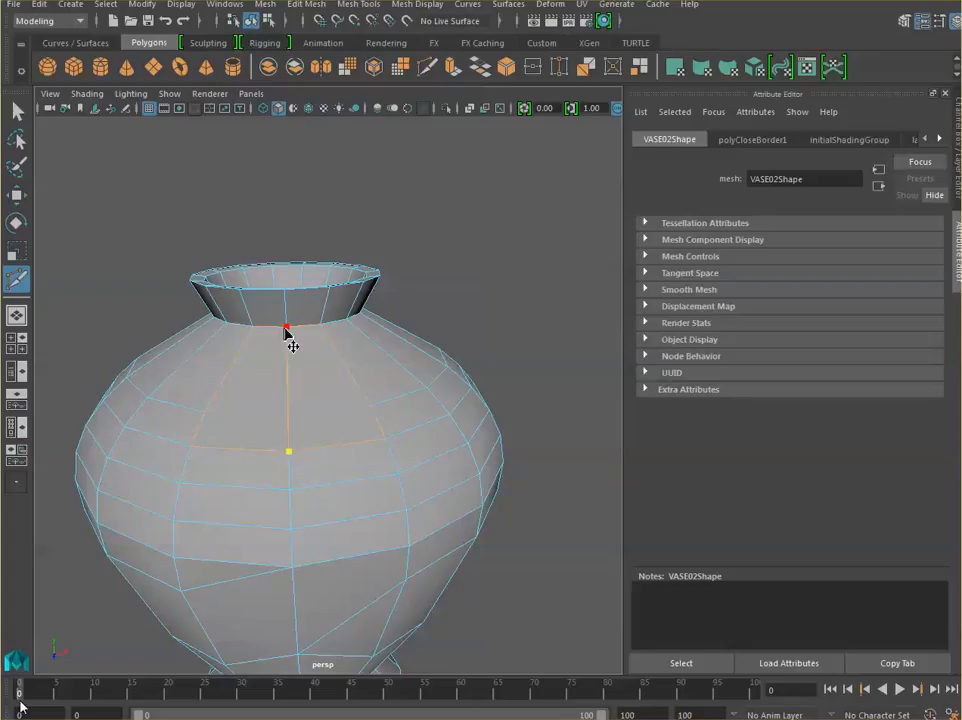
key(Return)
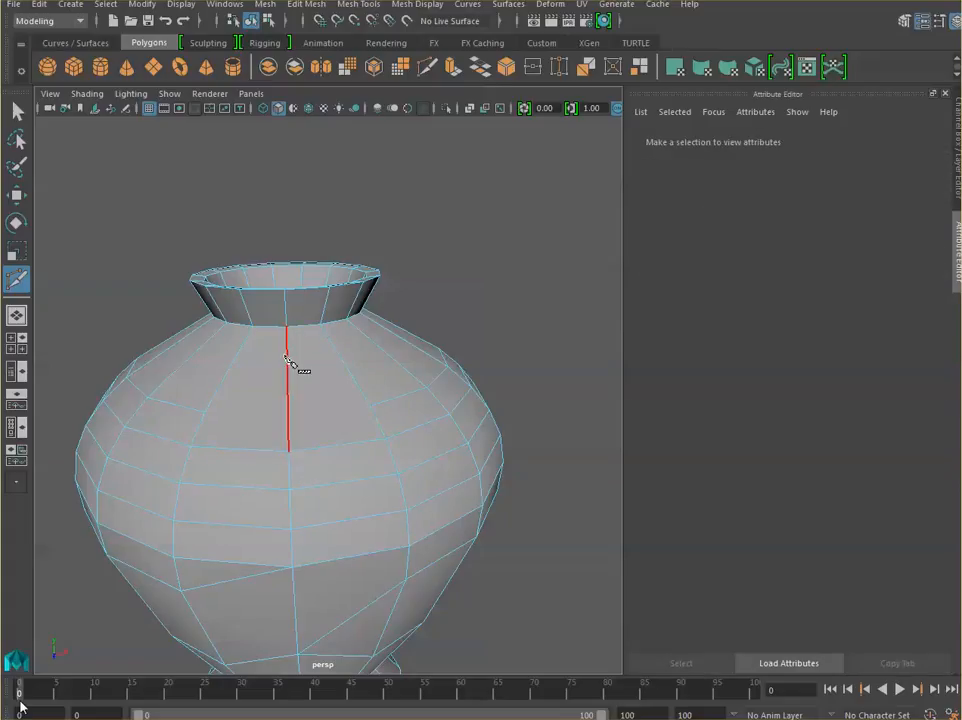
Cut a horizontal edge across the filled shoulder area, joining the side vertices to continue the surrounding edge ring.
click(370, 407)
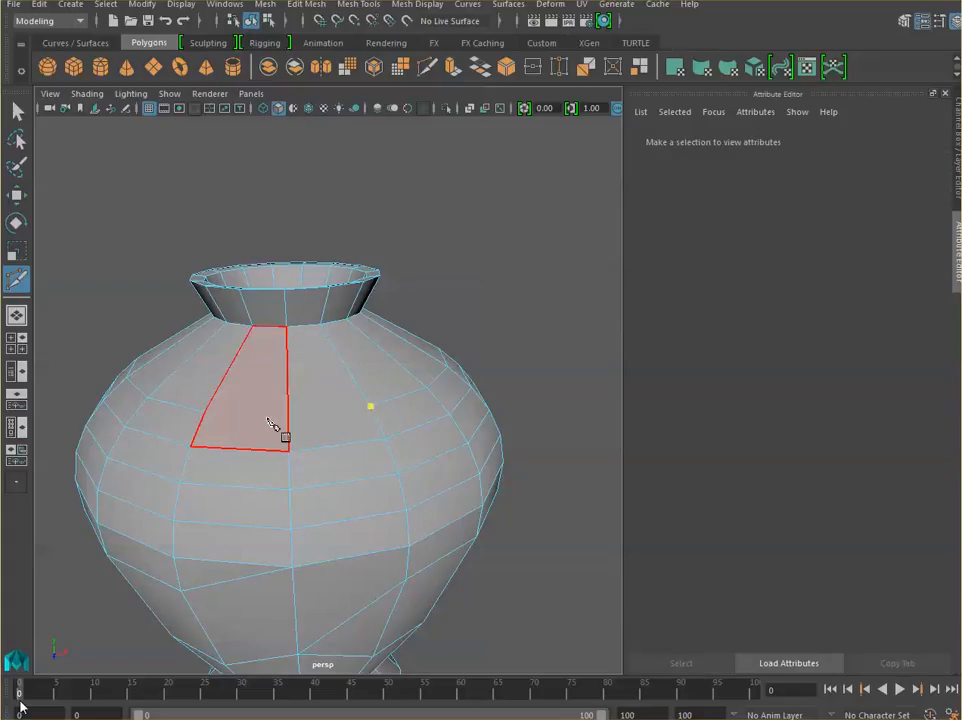
click(205, 412)
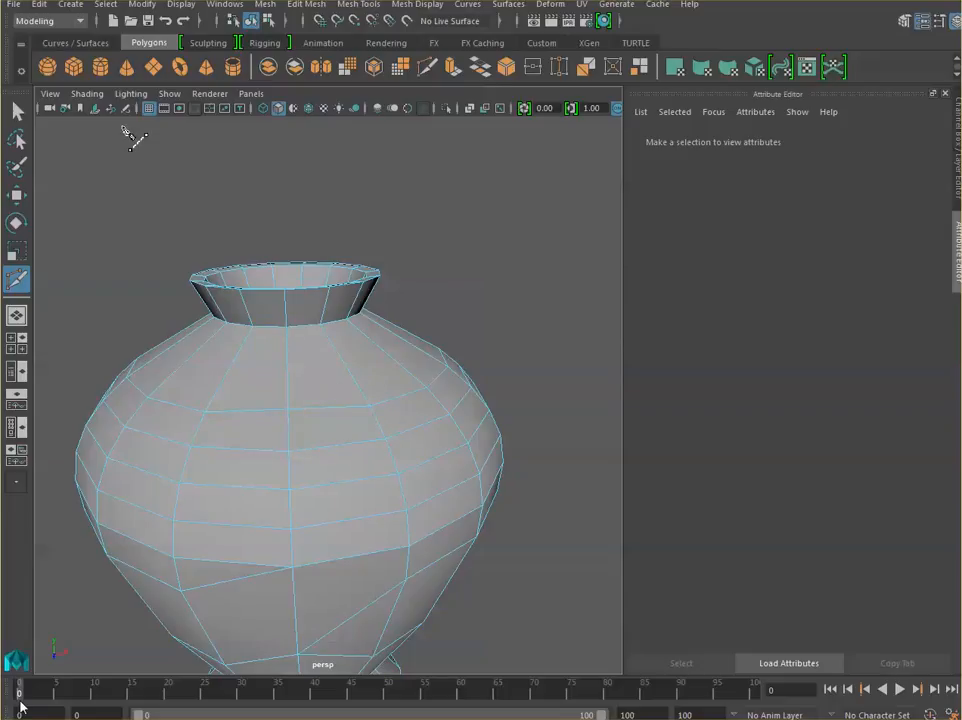
click(17, 111)
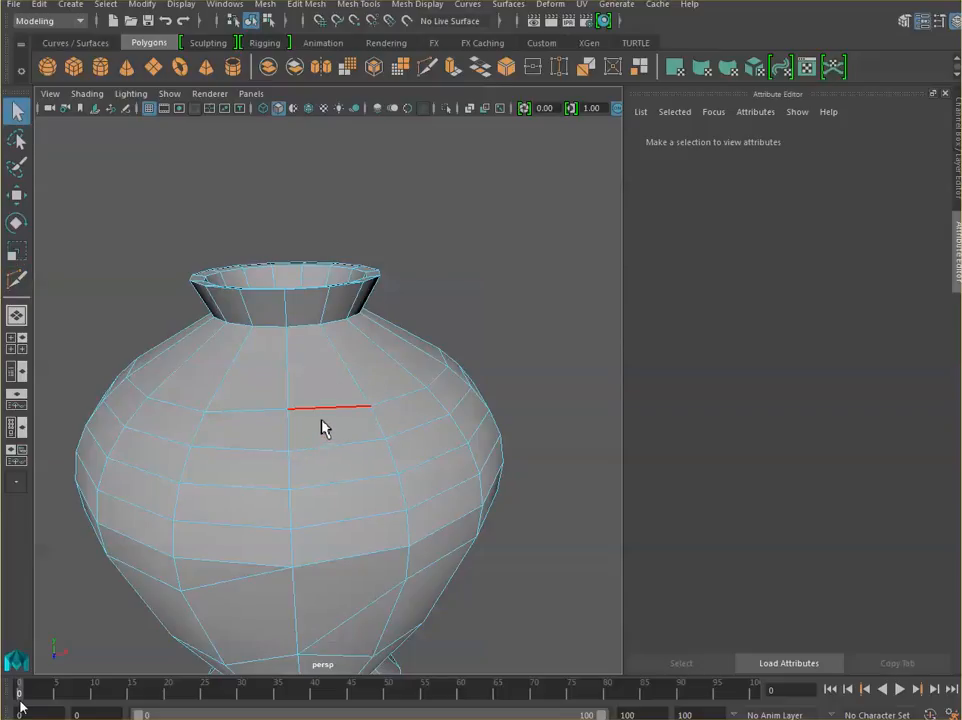
Move the vertex where the two new shoulder cuts cross along the Z axis to follow the vase's curvature.
right_drag(322, 430, 260, 356)
click(289, 410)
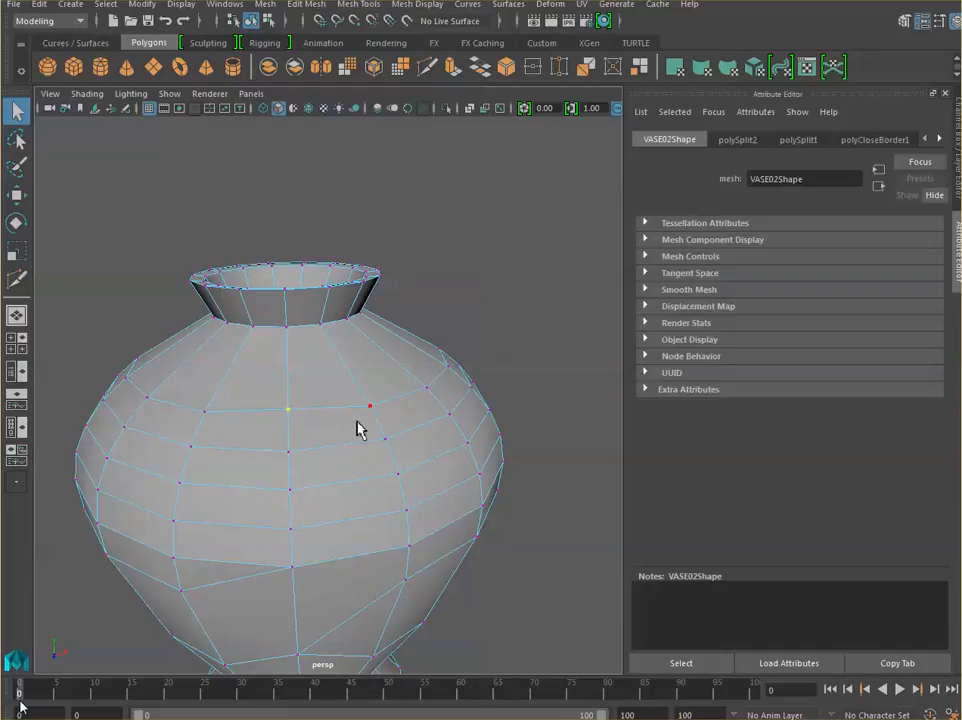
alt+drag(345, 465, 356, 474)
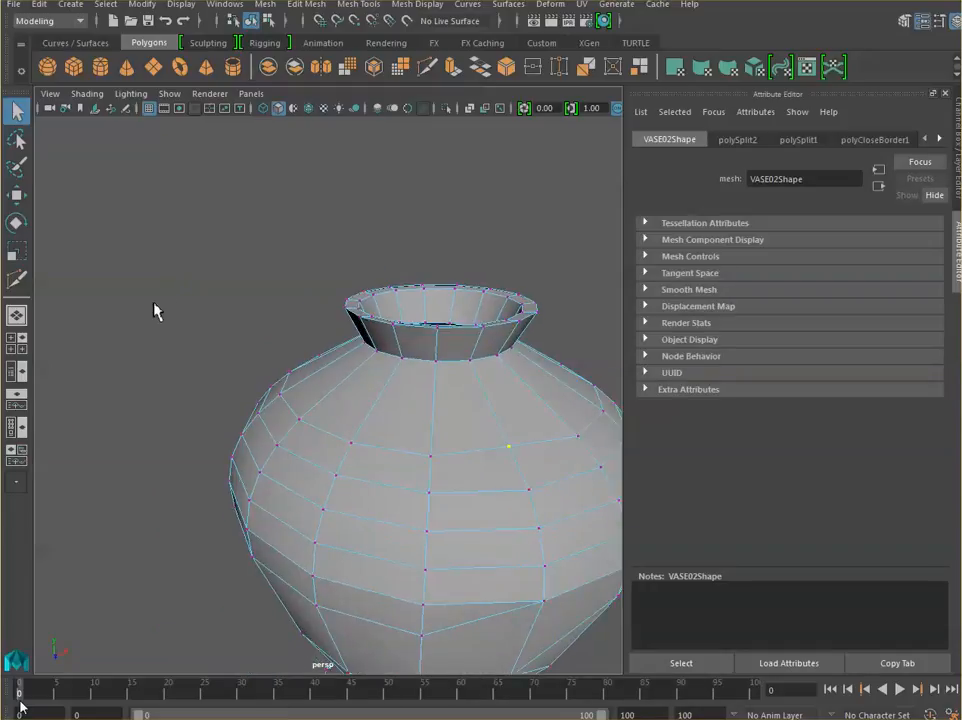
click(16, 195)
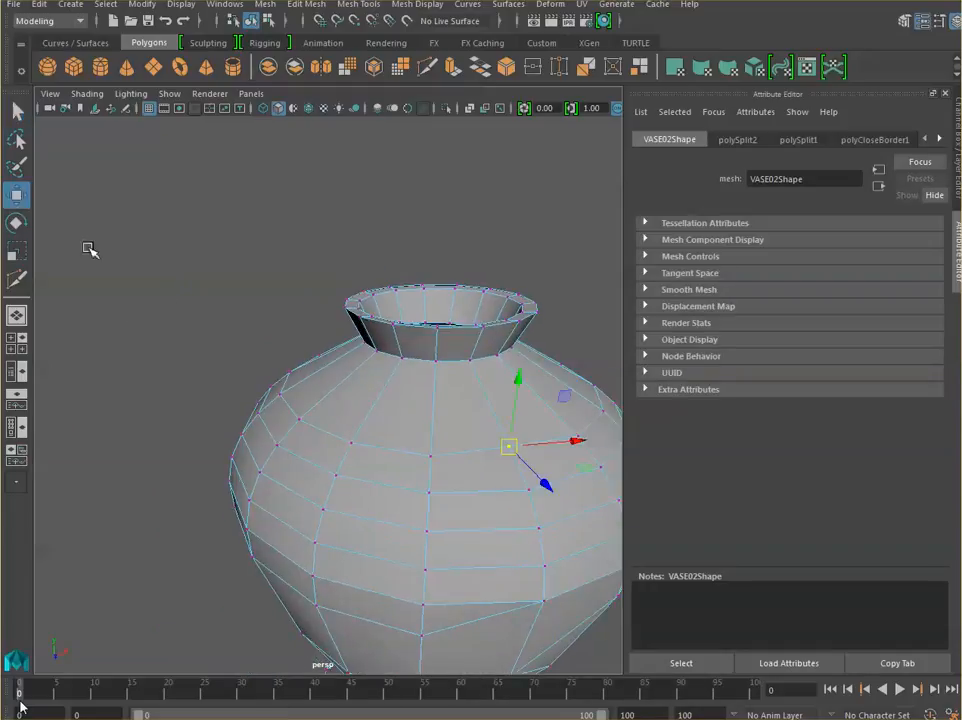
click(548, 490)
alt+drag(550, 490, 532, 464)
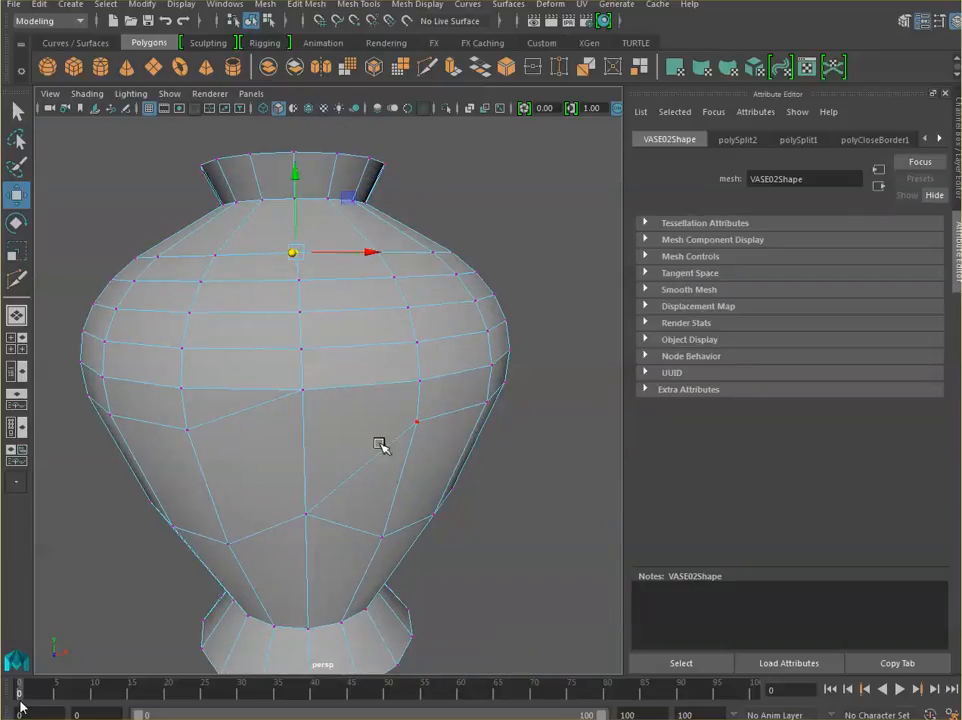
Delete the irregular faces on the front of the vase's lower body, including the small triangle at the upper corner.
scroll(375, 418, down, 5)
click(515, 401)
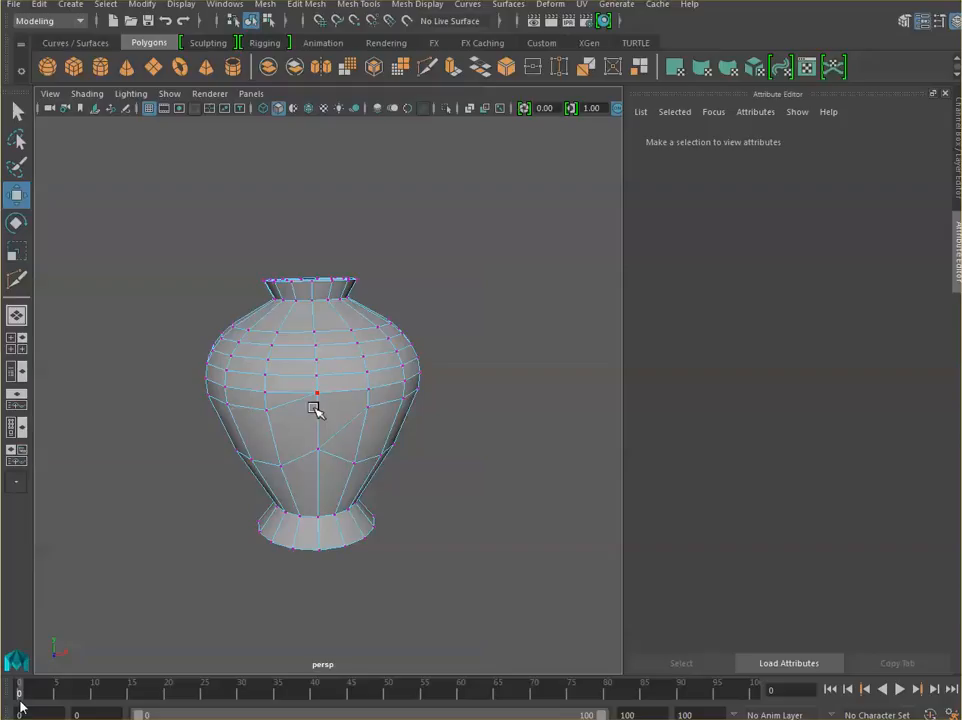
right_click(340, 444)
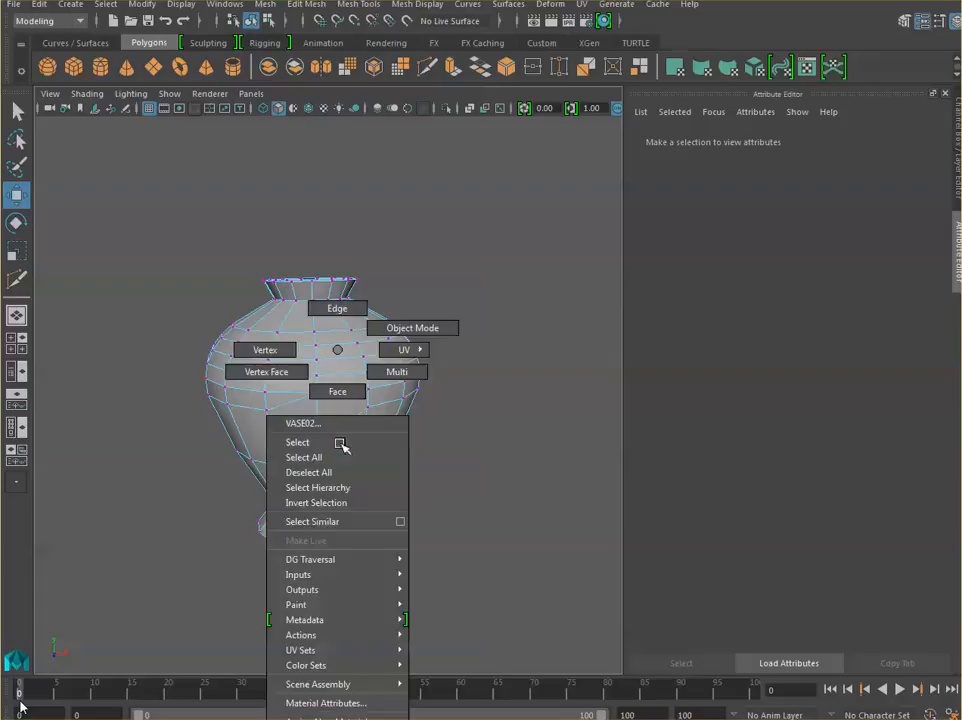
click(338, 391)
click(339, 424)
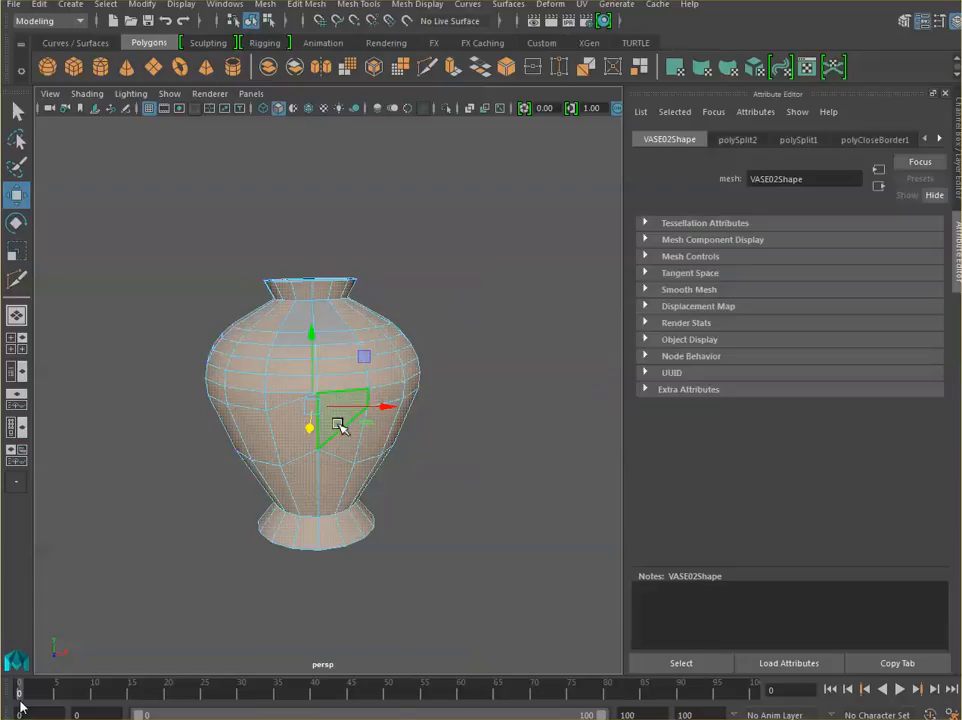
key(Delete)
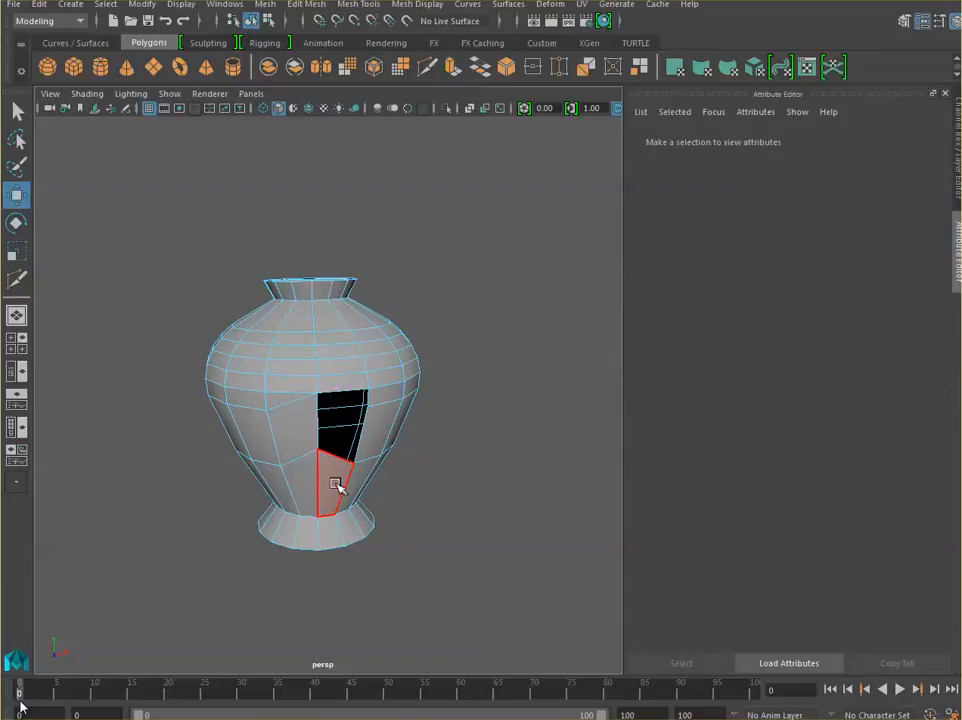
click(335, 483)
click(305, 427)
key(Delete)
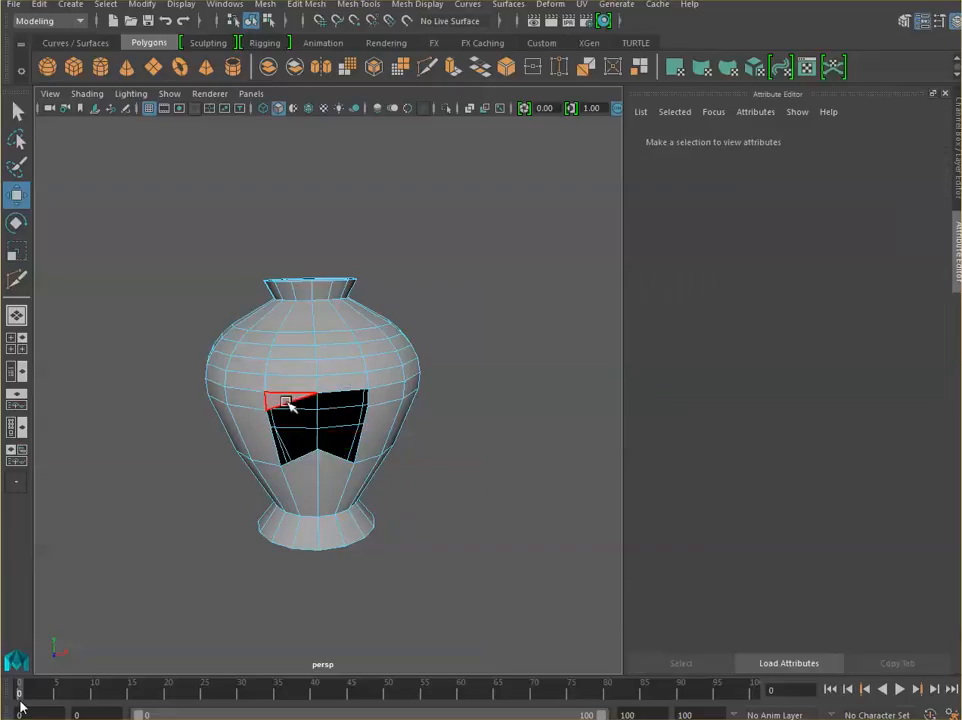
click(320, 444)
key(Delete)
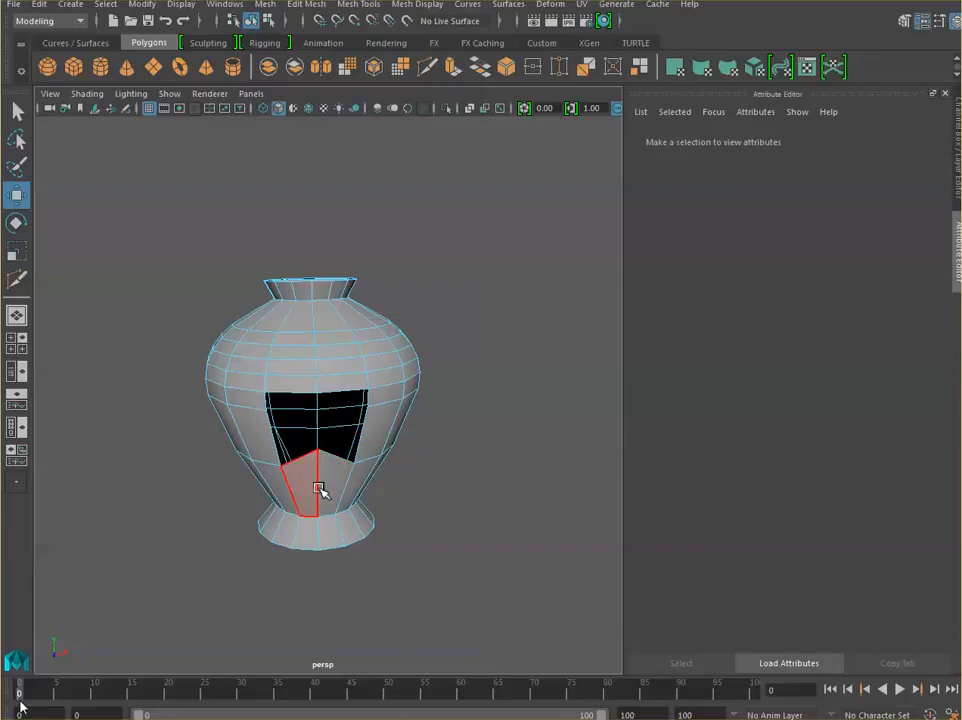
Lower the middle vertex on the hole's bottom border and adjust it along the Z axis to align with the surrounding edge ring.
right_drag(316, 350, 260, 345)
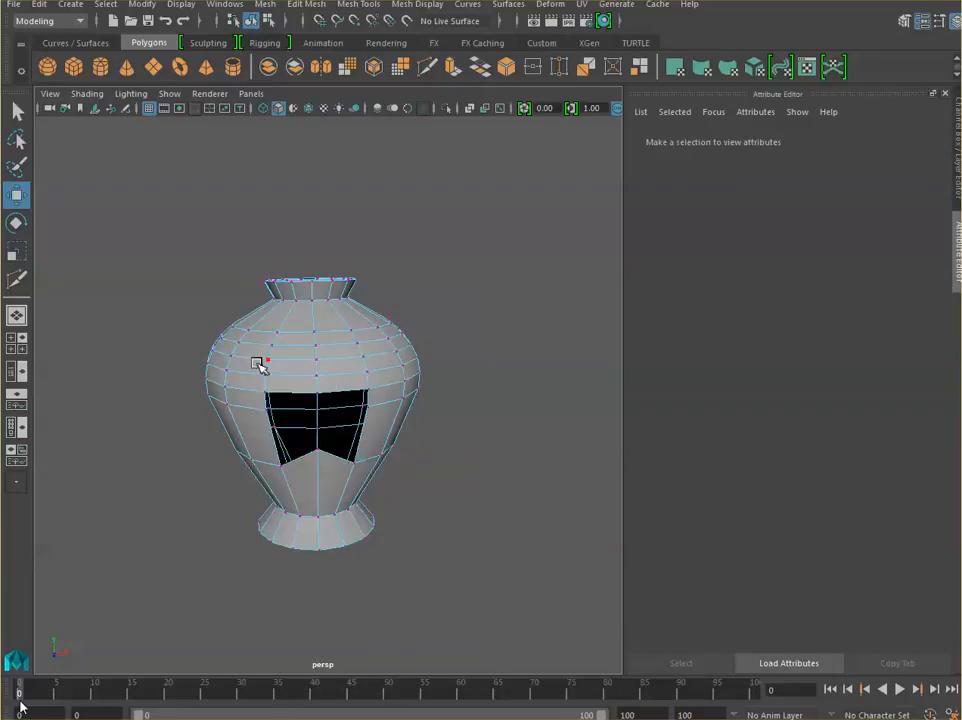
click(322, 456)
drag(318, 452, 318, 398)
alt+drag(343, 503, 504, 577)
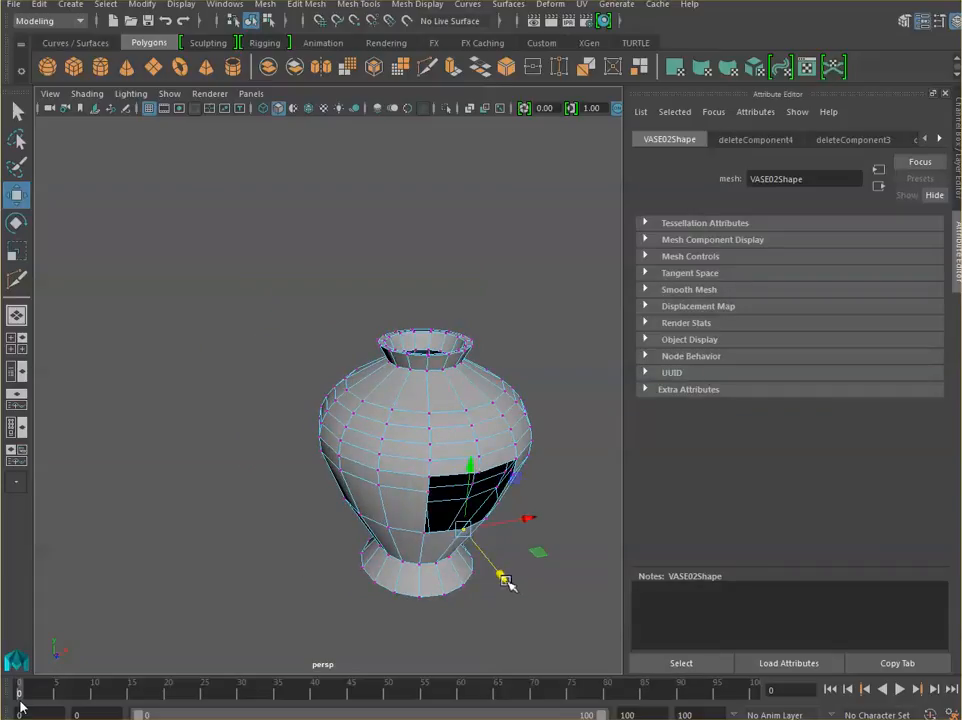
alt+drag(458, 480, 393, 419)
scroll(392, 420, up, 5)
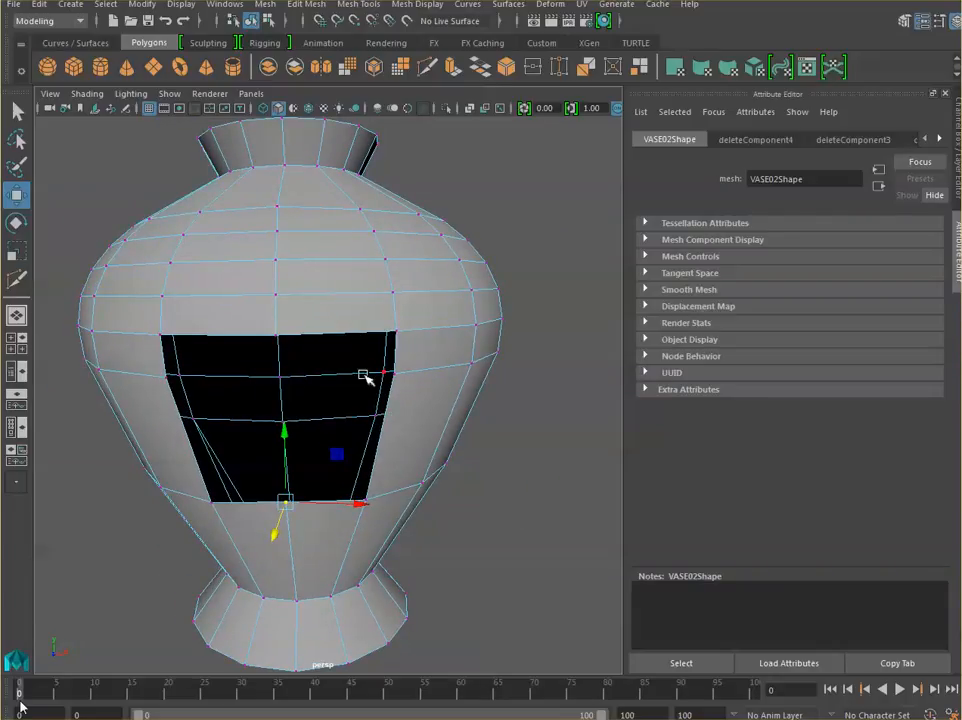
Select the border edges of the hole in the vase's lower body and close it with Fill Hole.
right_drag(336, 321, 363, 279)
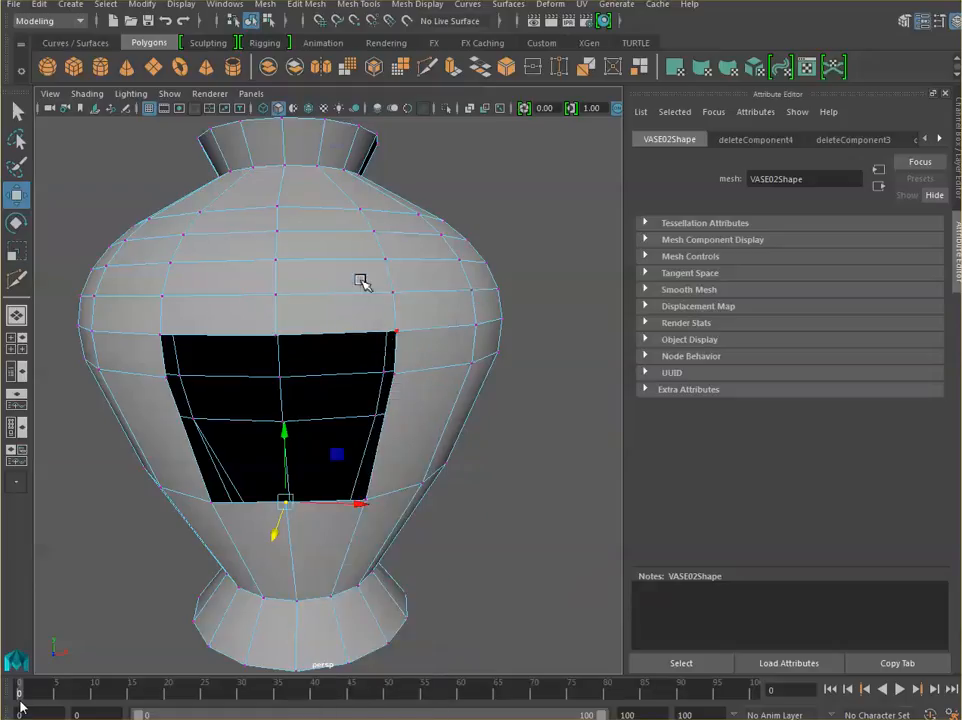
double_click(356, 335)
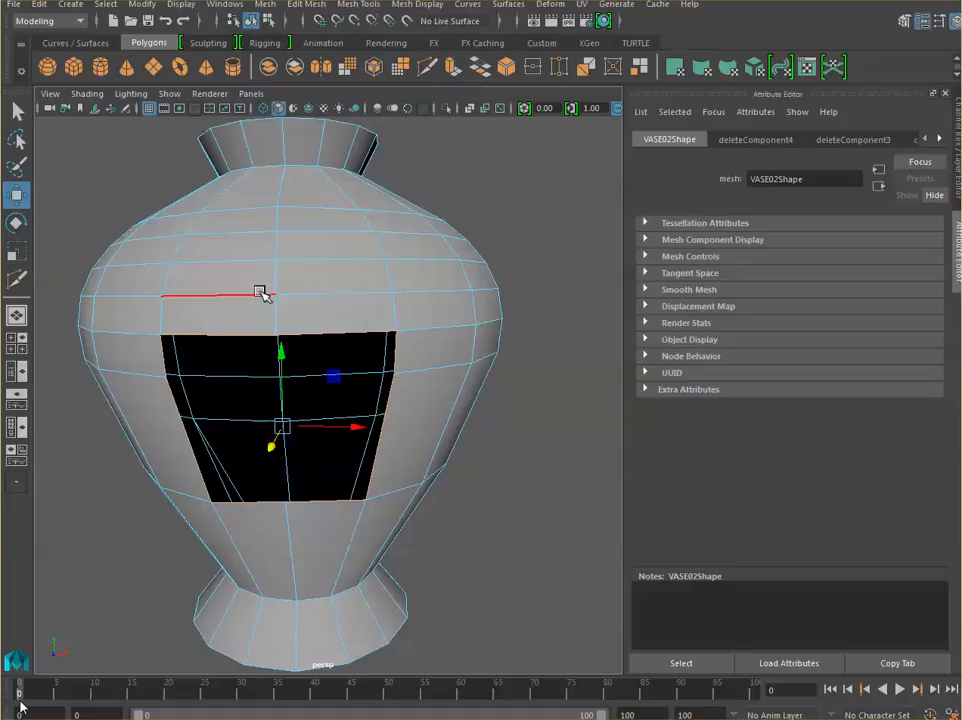
click(265, 5)
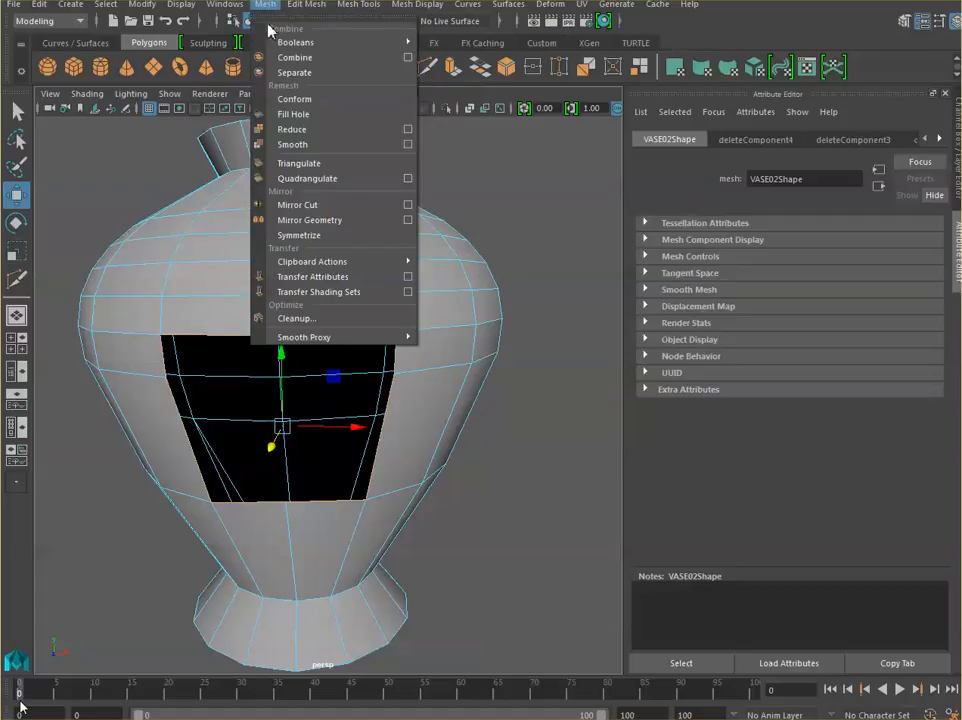
click(280, 115)
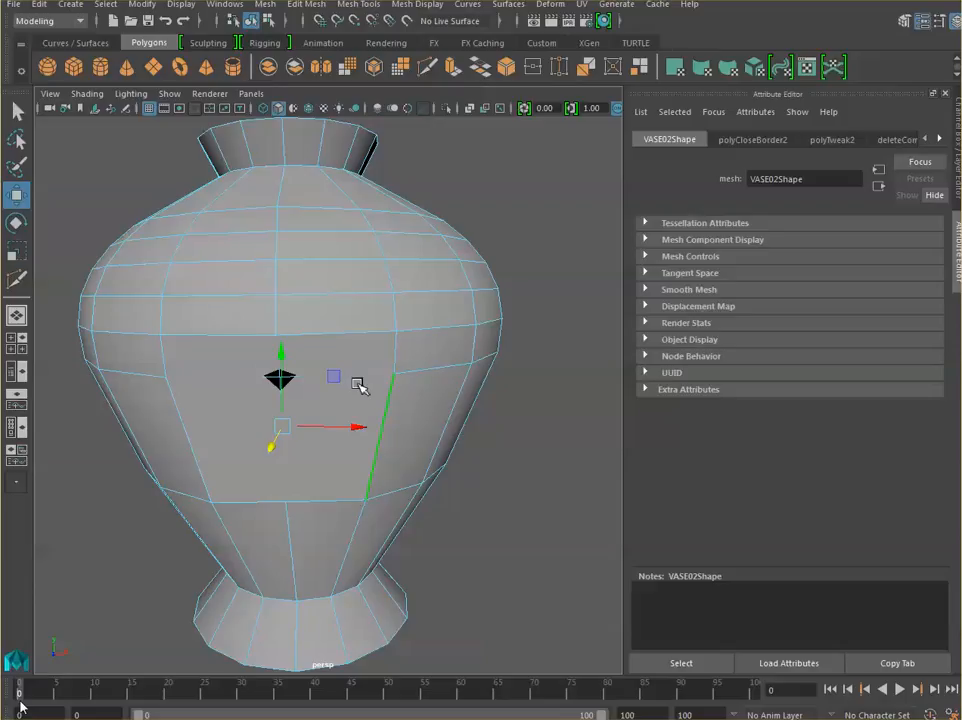
alt+drag(366, 424, 401, 431)
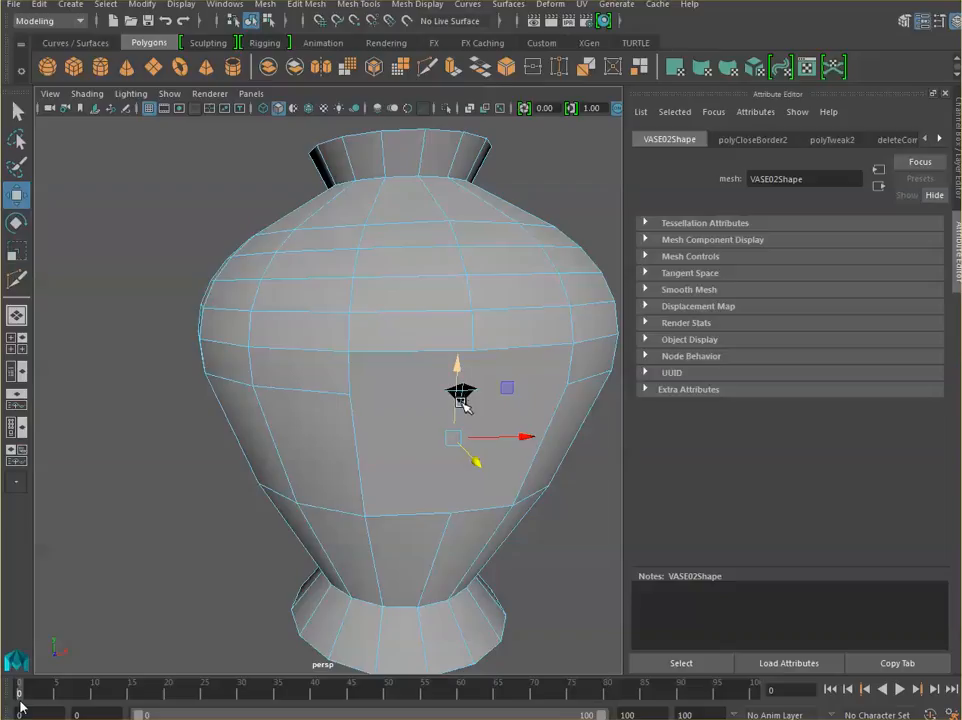
mouse_move(467, 361)
alt+mouse_down()
mouse_move(450, 392)
mouse_move(463, 356)
alt+mouse_up()
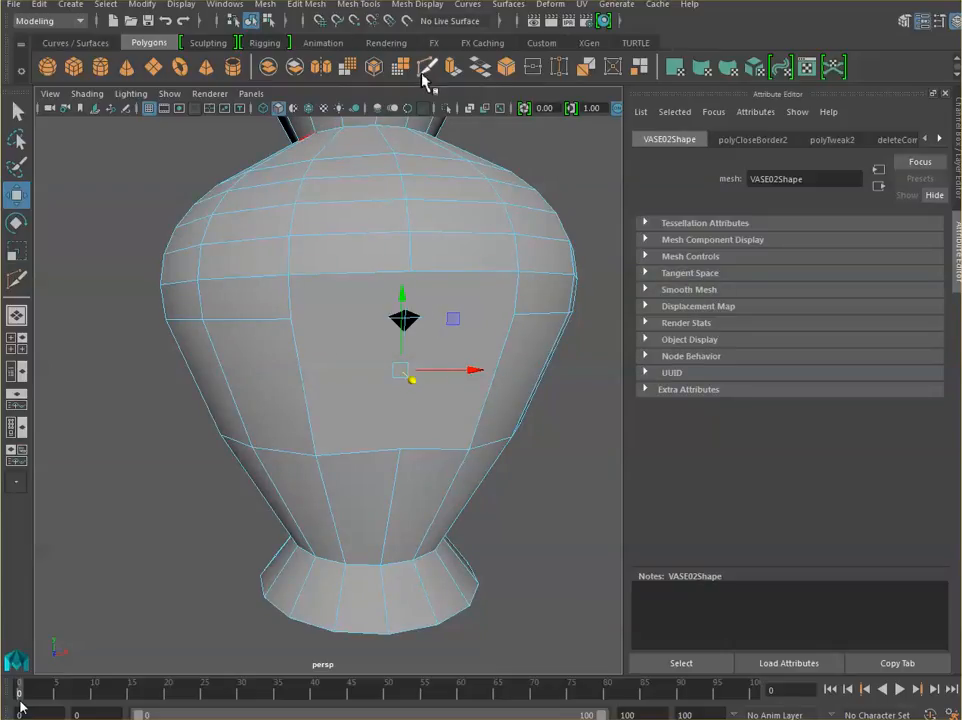
Cut the filled lower-body face with a vertical edge through its middle and a horizontal edge joining the upper side vertices.
click(428, 68)
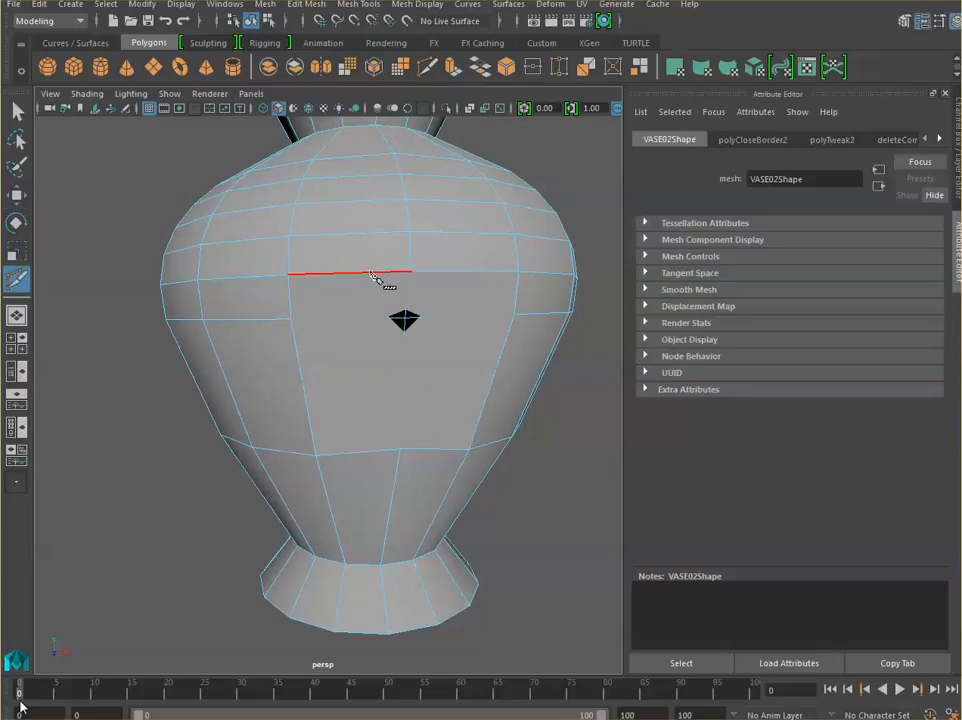
click(400, 451)
right_click(401, 451)
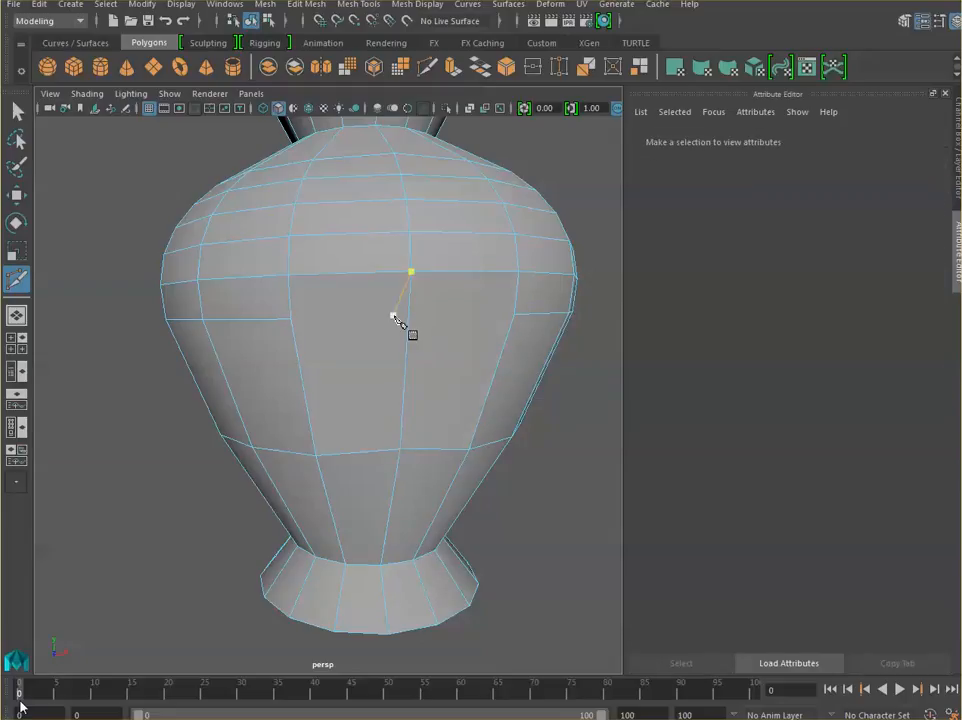
click(291, 319)
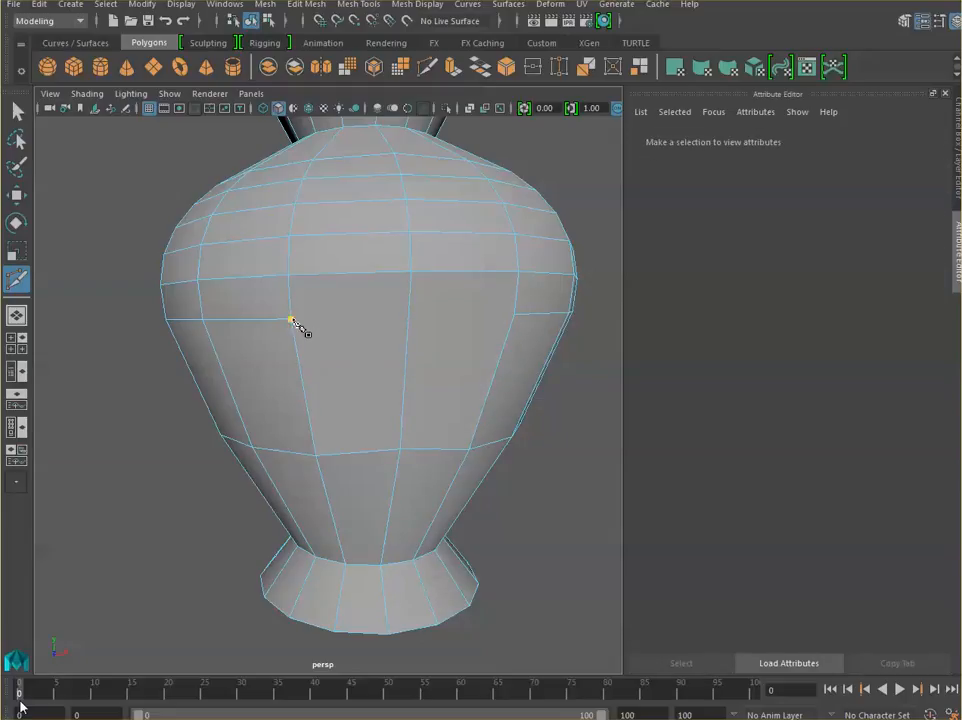
click(514, 317)
right_click(516, 319)
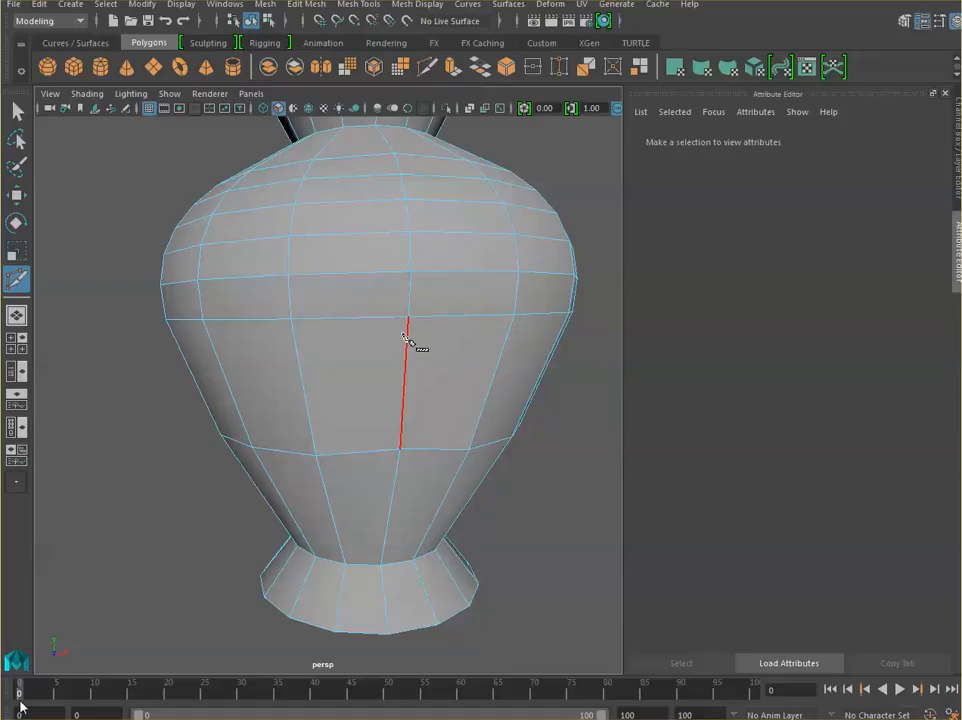
Move the vertex where the new lower-body cuts cross along the Z axis to follow the vase's curvature, and return to object mode.
click(16, 195)
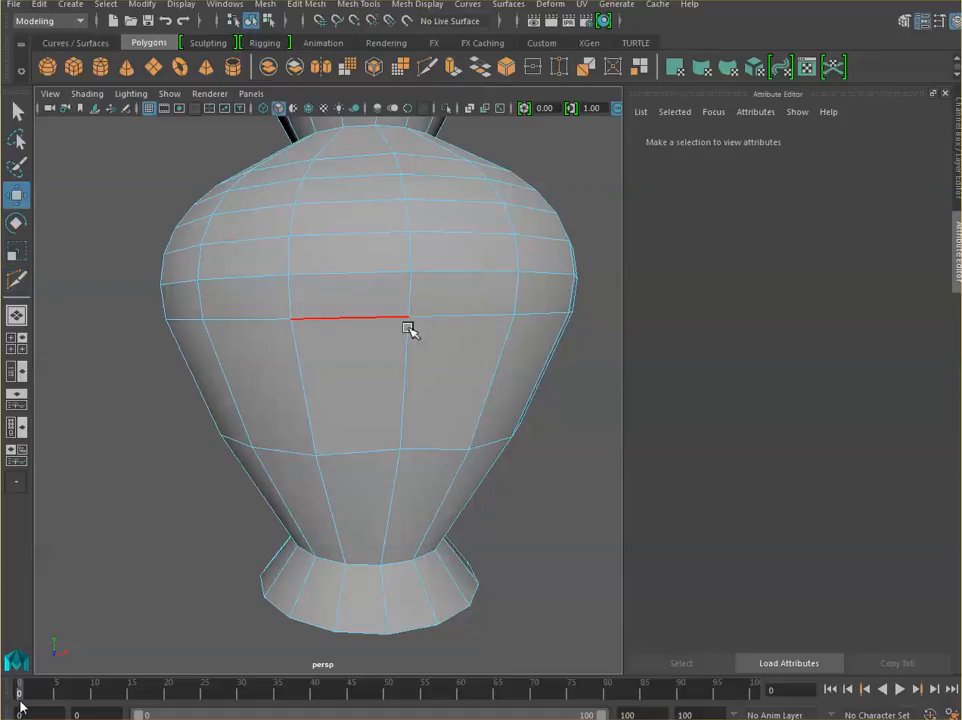
right_click(407, 306)
click(322, 306)
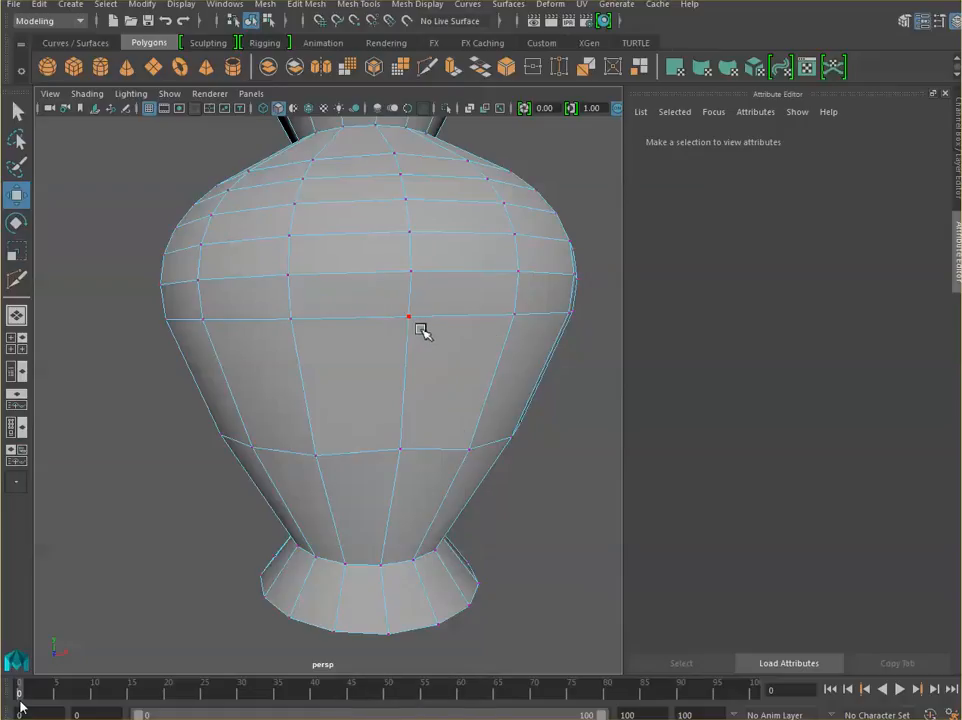
click(411, 321)
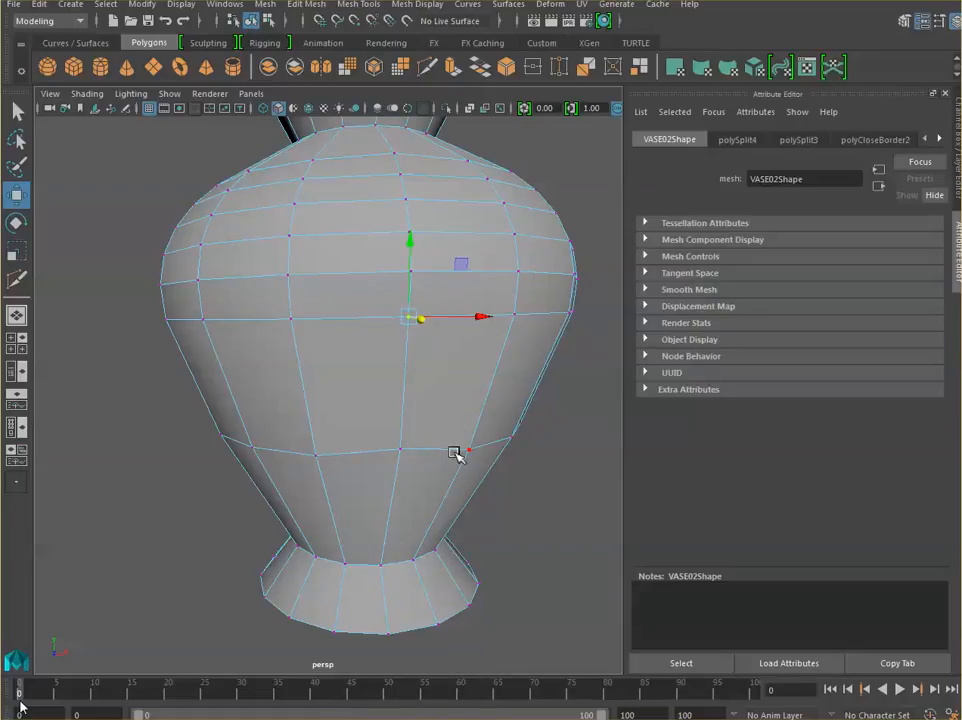
alt+drag(446, 473, 541, 507)
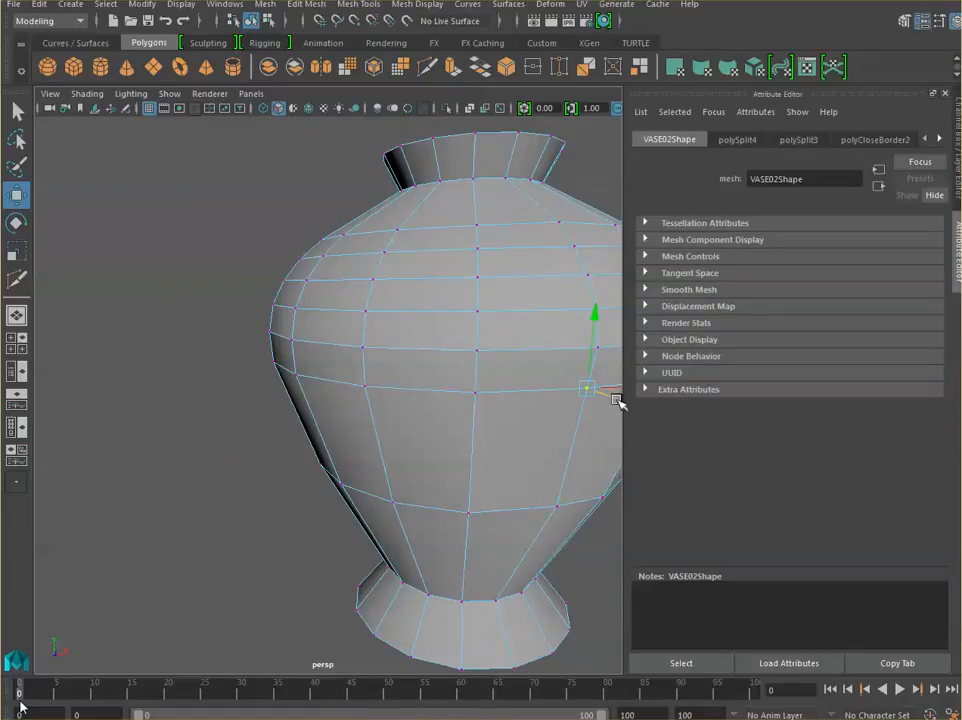
drag(618, 404, 623, 409)
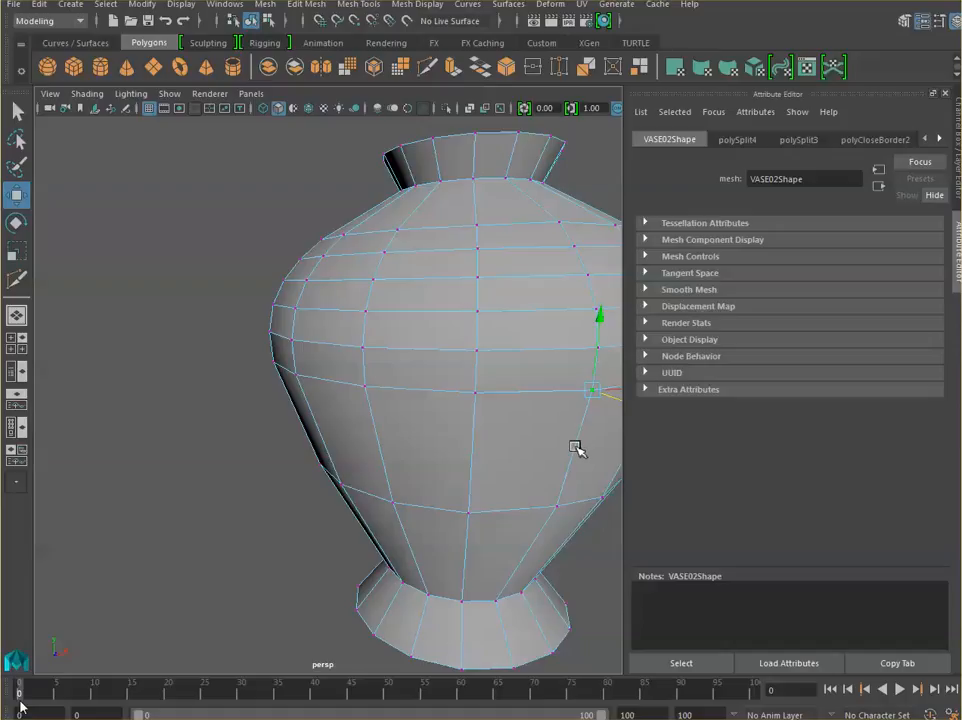
alt+drag(576, 449, 376, 468)
click(354, 443)
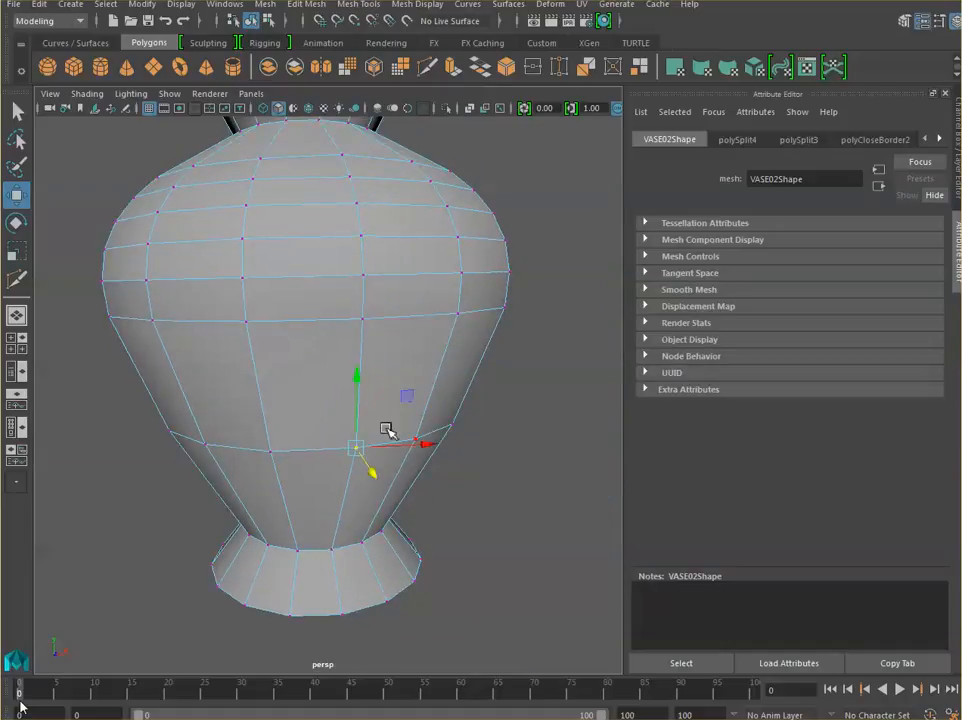
right_click(451, 300)
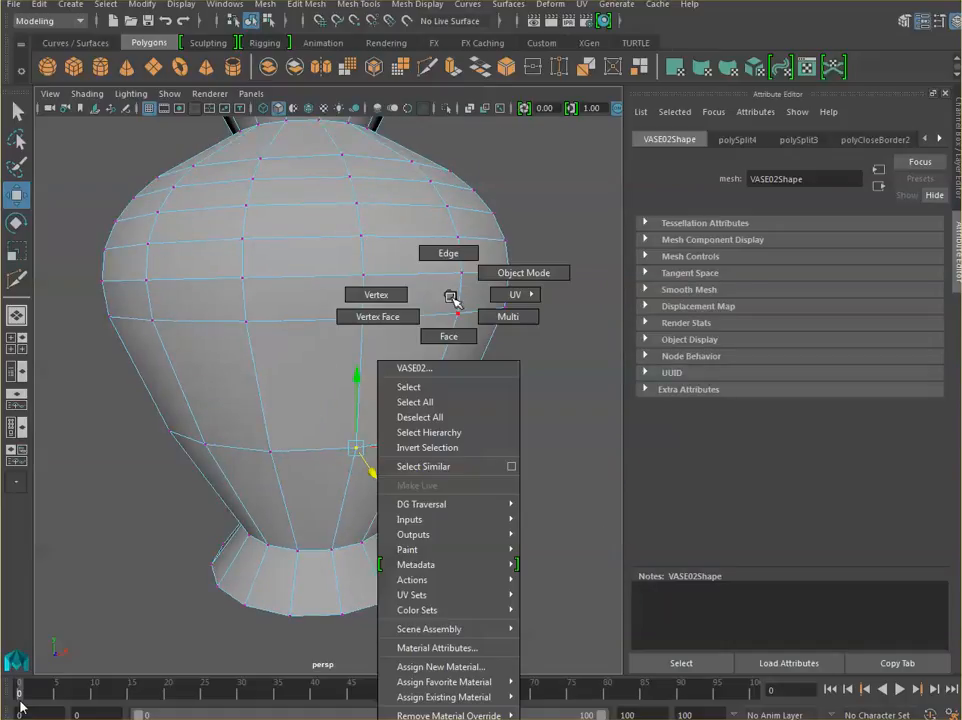
click(515, 276)
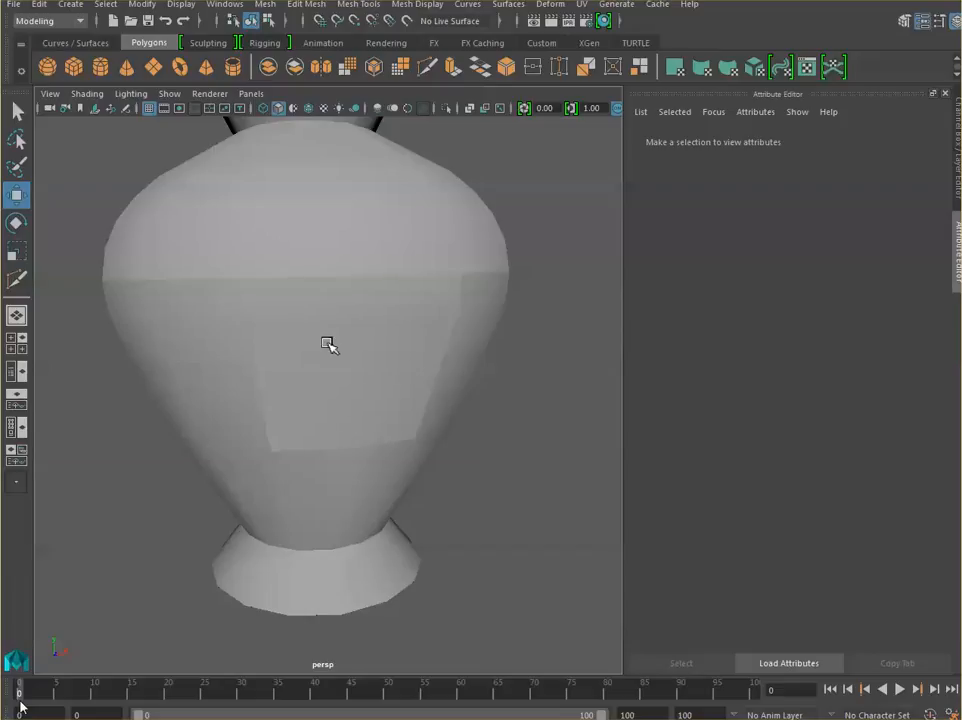
Soften the vertical edge loop that runs along the left side of the filled lower-body area.
right_drag(329, 345, 322, 296)
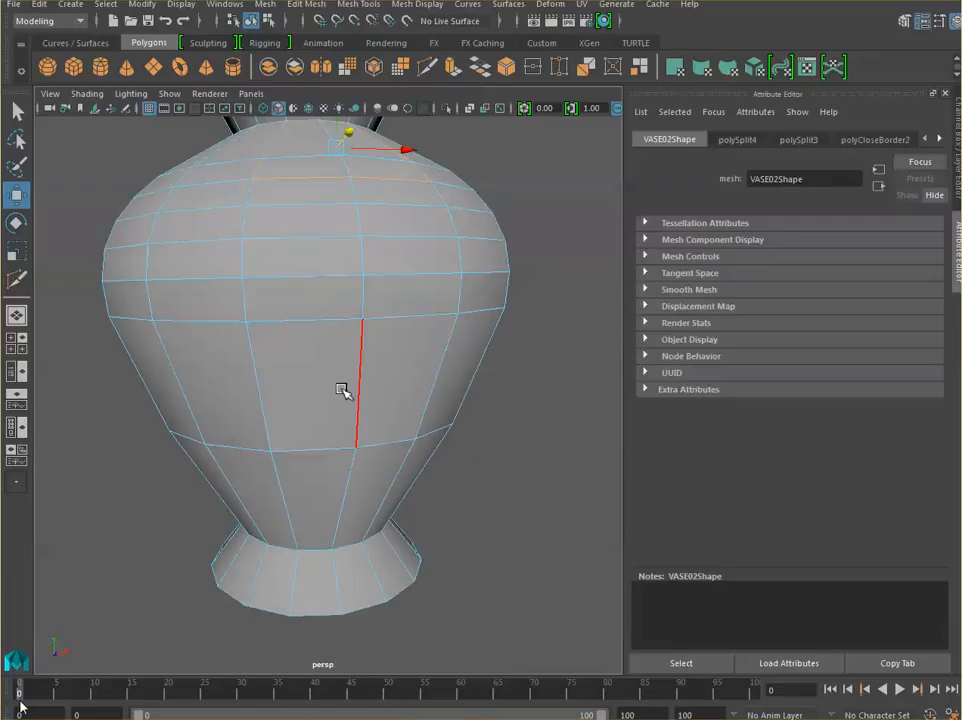
double_click(264, 395)
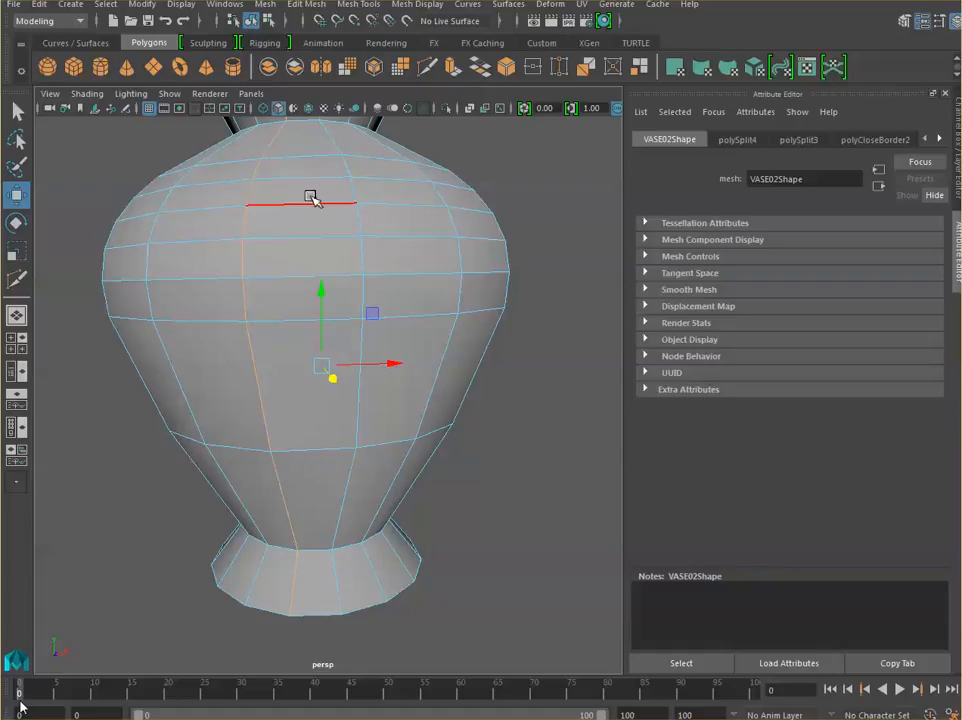
click(357, 4)
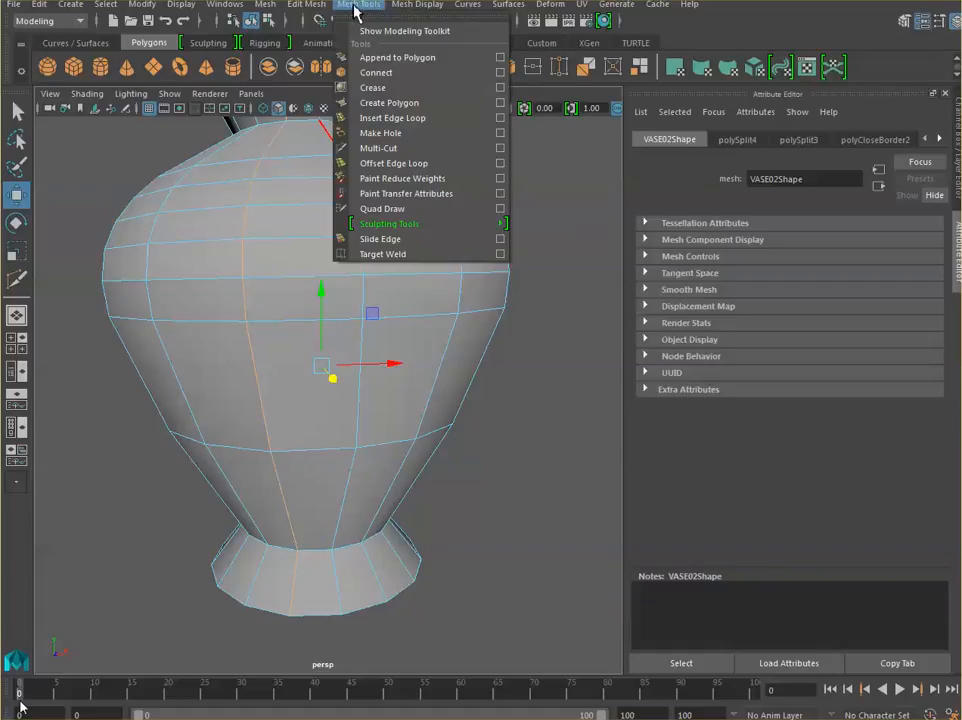
mouse_move(407, 6)
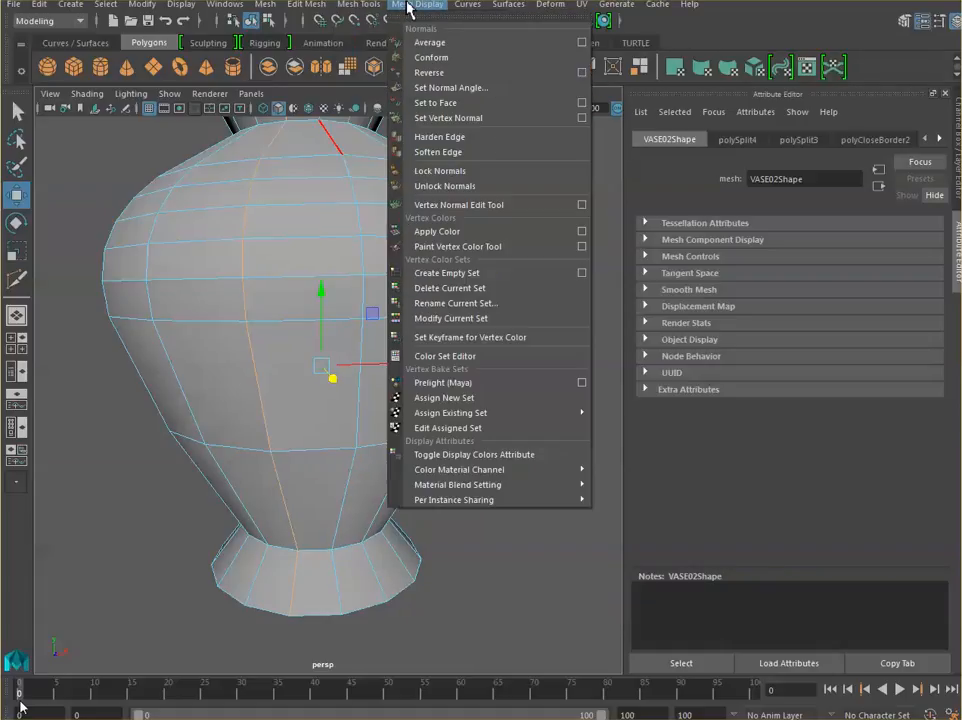
click(429, 151)
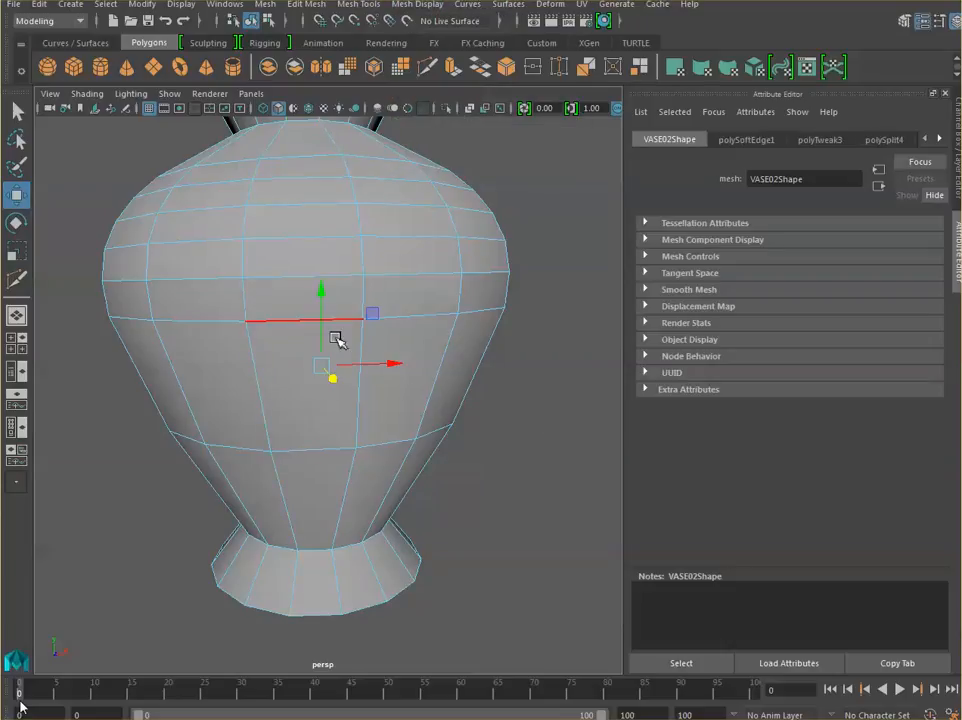
Soften the vertical edge loop that borders the right side of the filled lower-body area.
double_click(437, 390)
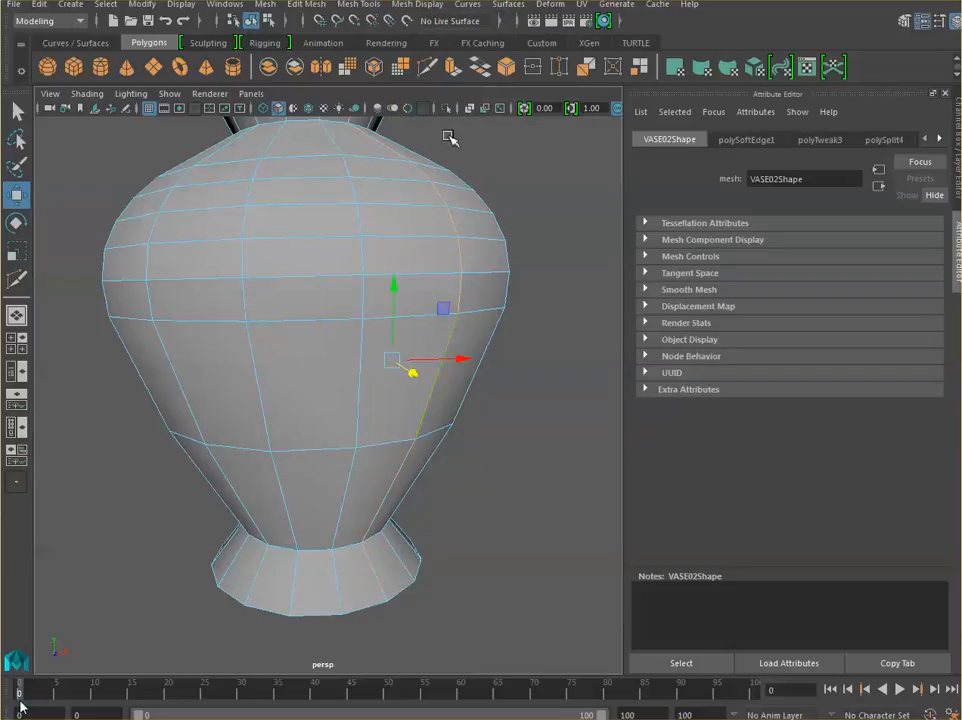
click(432, 12)
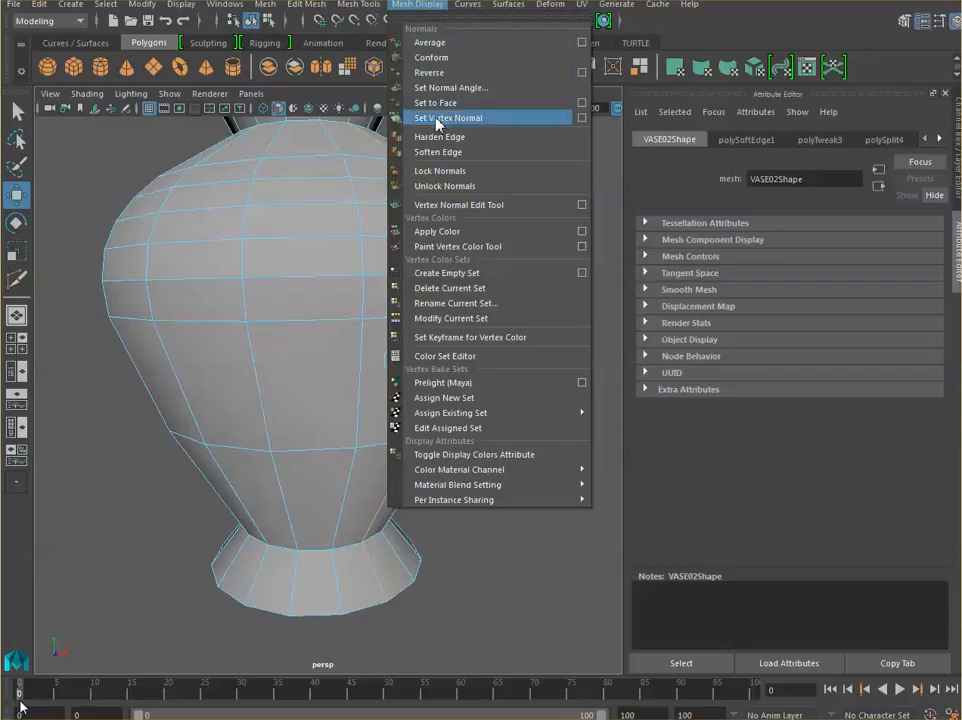
click(437, 152)
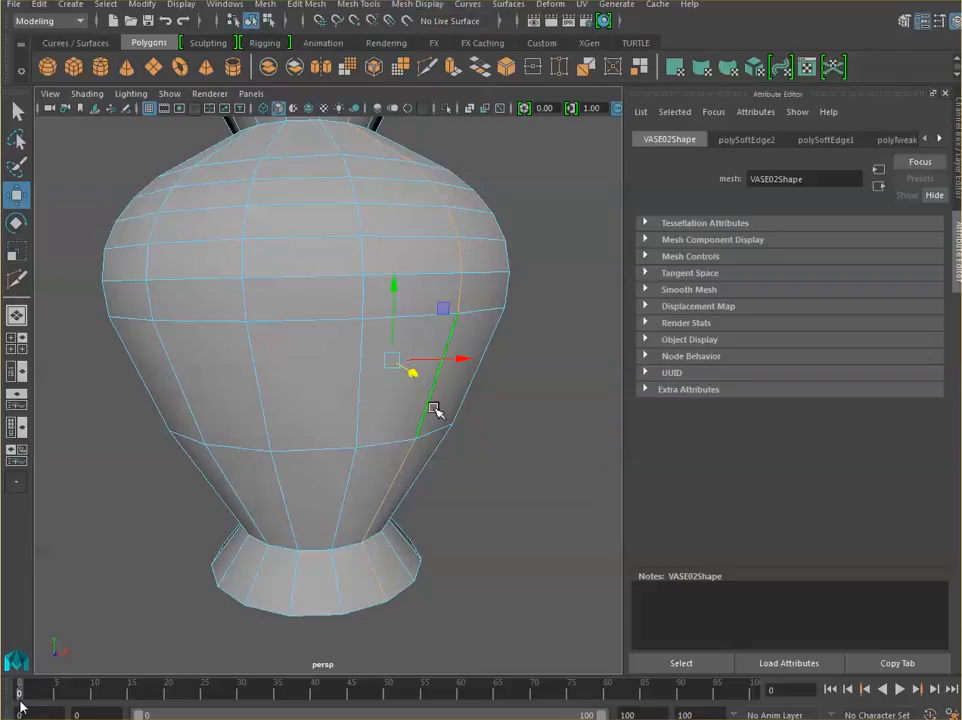
Soften the horizontal edge on the filled area's lower border, and return to object mode to inspect the vase's shading.
click(336, 456)
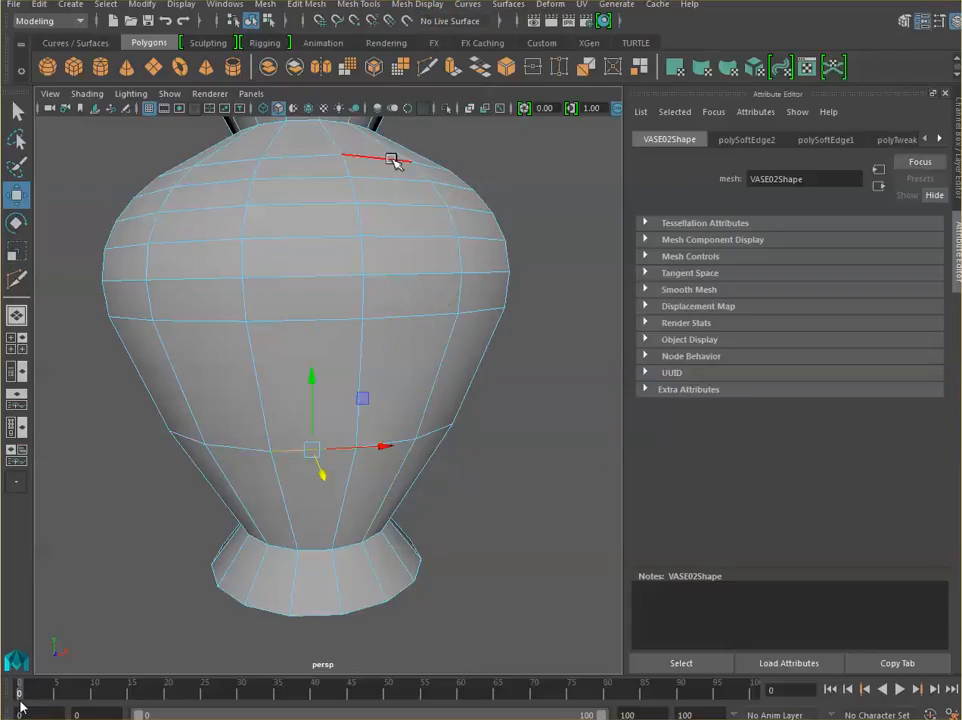
click(408, 8)
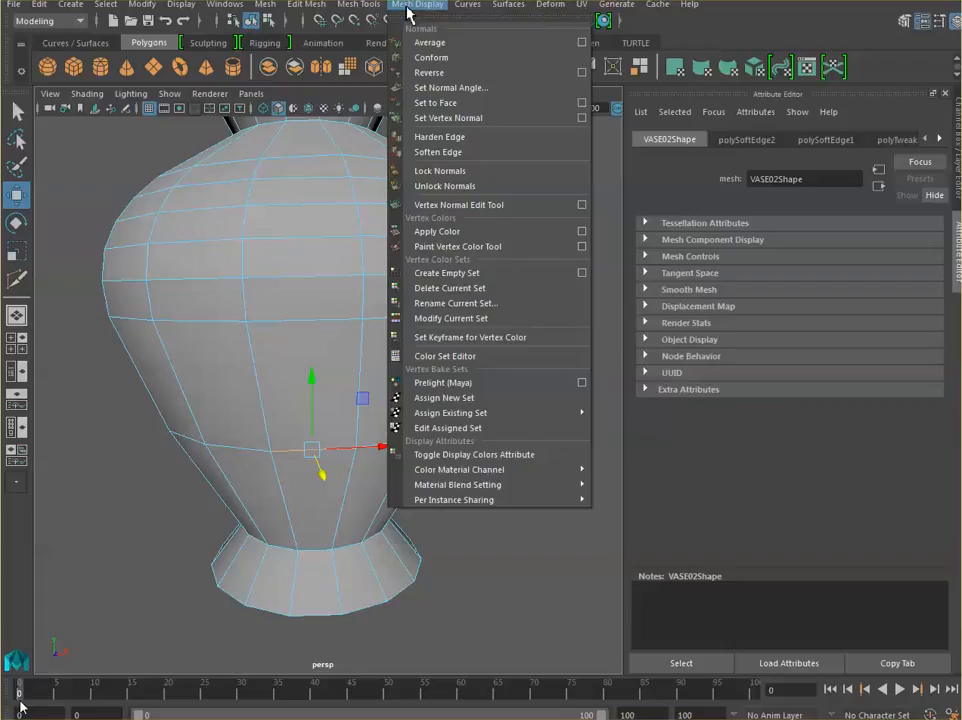
click(429, 153)
right_drag(366, 350, 418, 333)
click(516, 457)
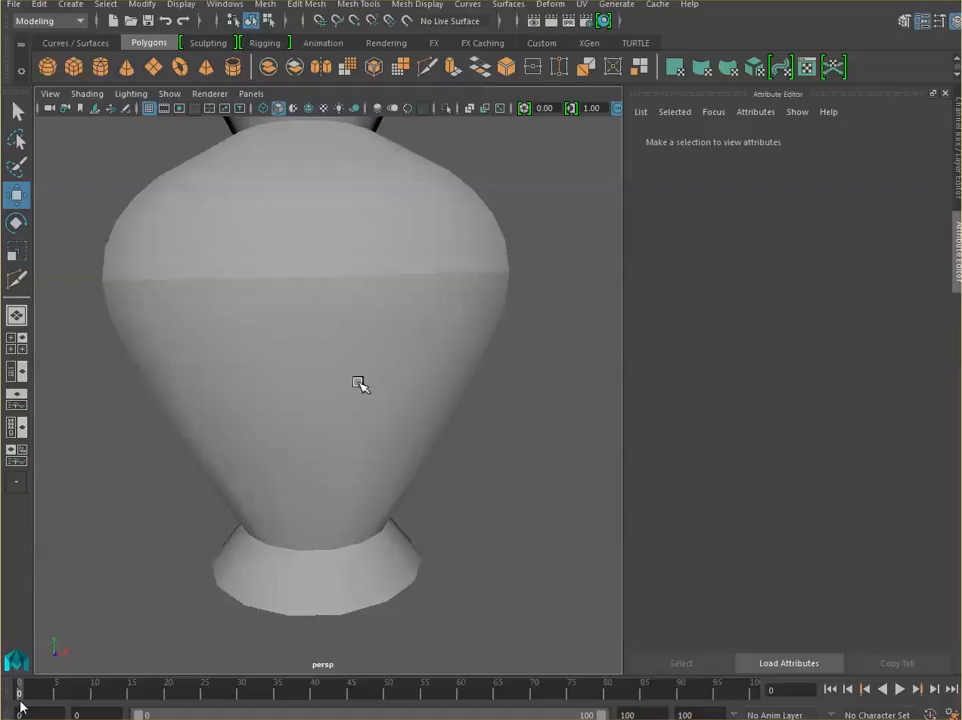
mouse_move(377, 405)
alt+mouse_down()
mouse_move(365, 408)
mouse_move(378, 404)
alt+mouse_up()
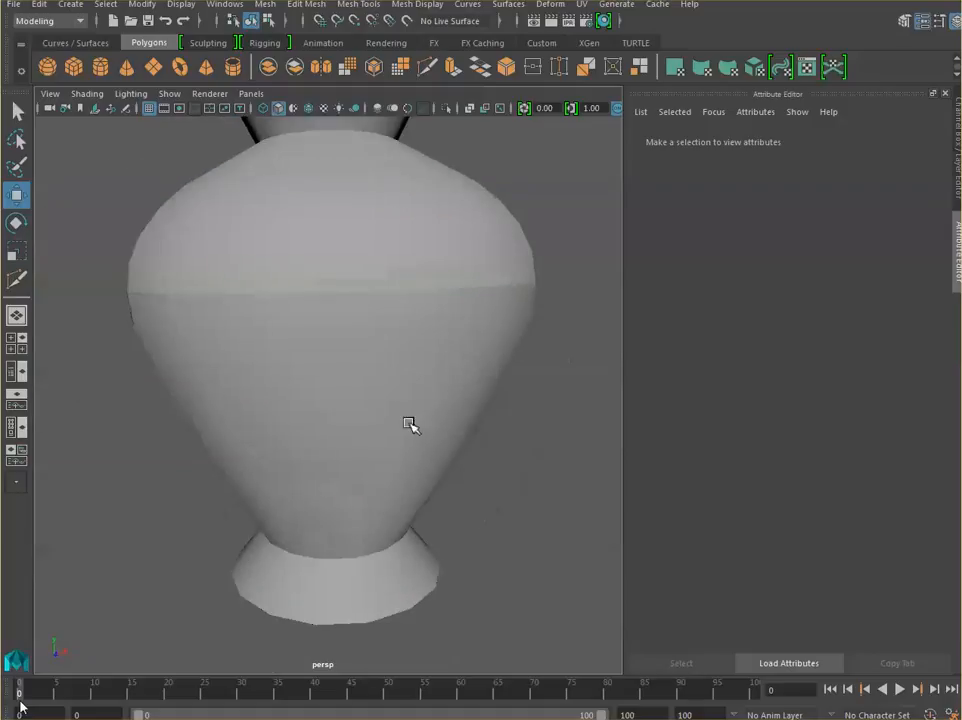